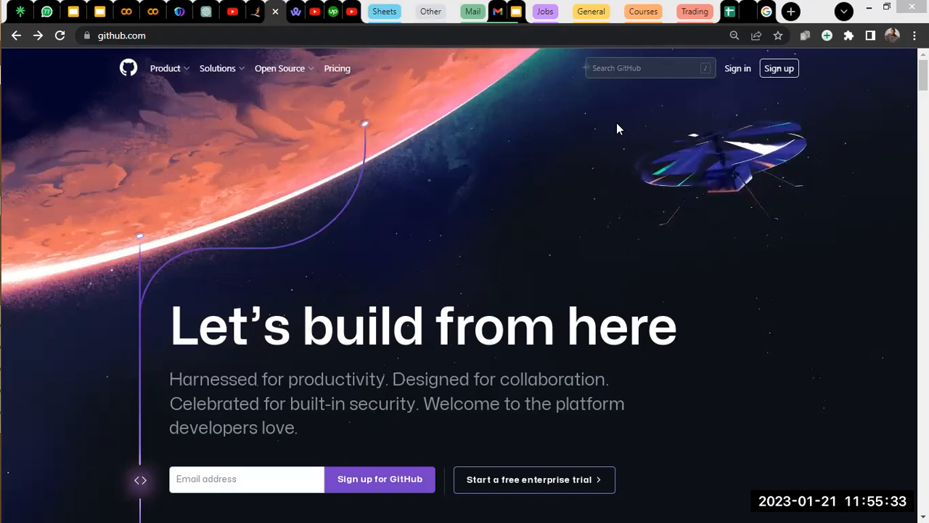
Step: Switch to GitHub Desktop and look through its list of available repositories
{"action": "key", "text": "alt+Tab"}
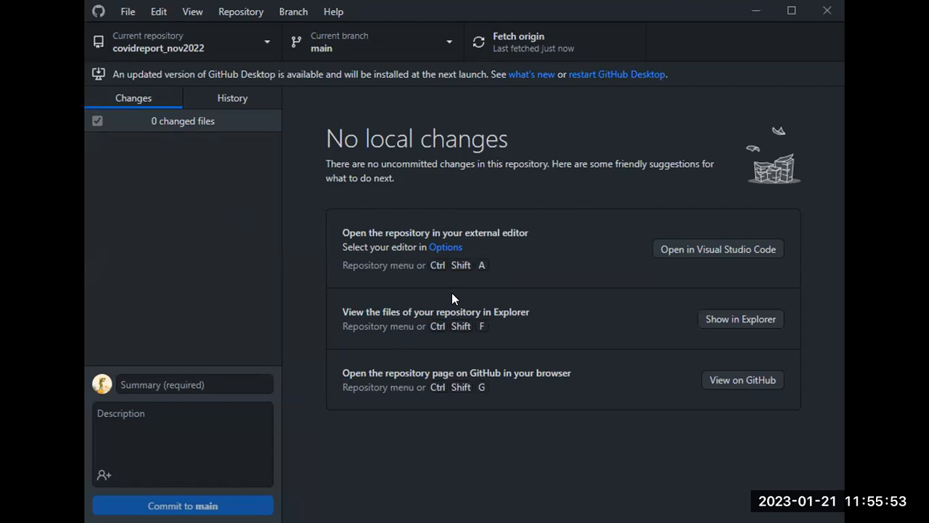
{"action": "left_click", "coordinate": [267, 45]}
{"action": "left_click", "coordinate": [266, 43]}
{"action": "key", "text": "ctrl+t"}
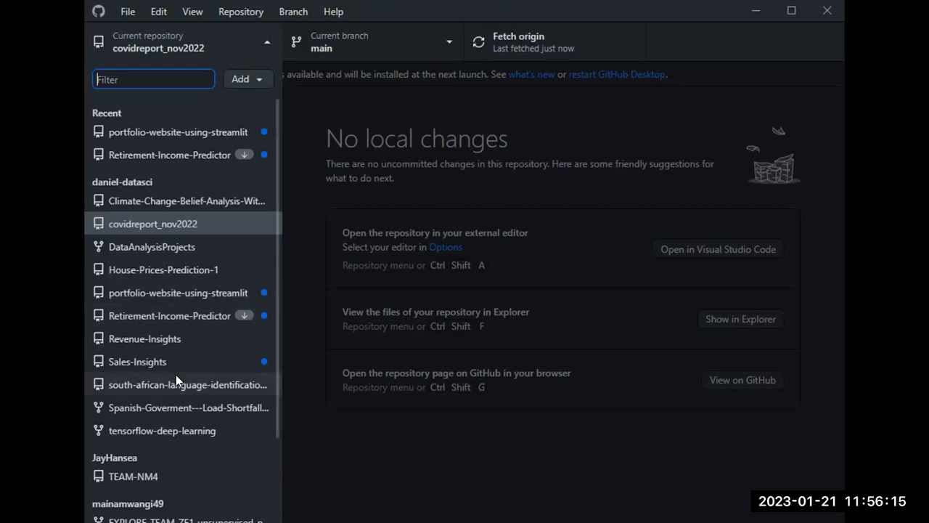
{"action": "scroll", "coordinate": [176, 375], "scroll_direction": "down", "scroll_amount": 2}
{"action": "scroll", "coordinate": [200, 305], "scroll_direction": "up", "scroll_amount": 2}
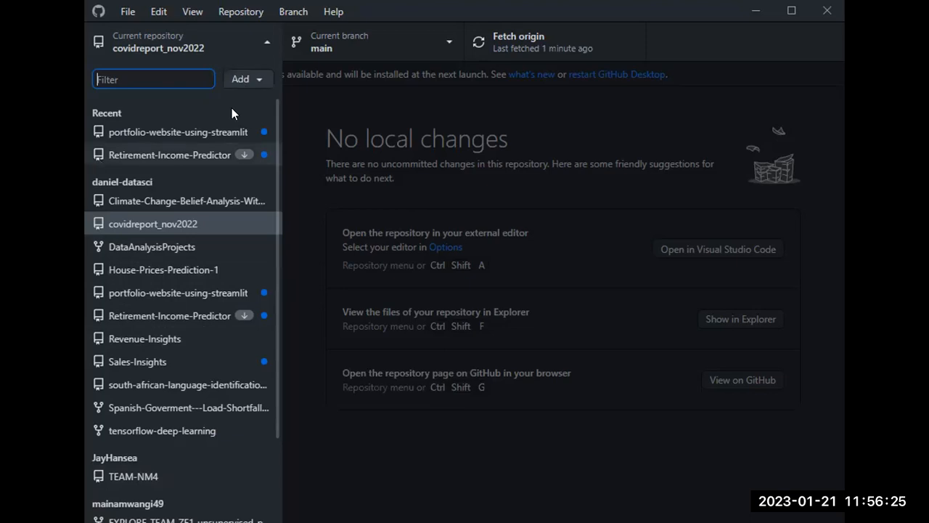
{"action": "left_click", "coordinate": [533, 205]}
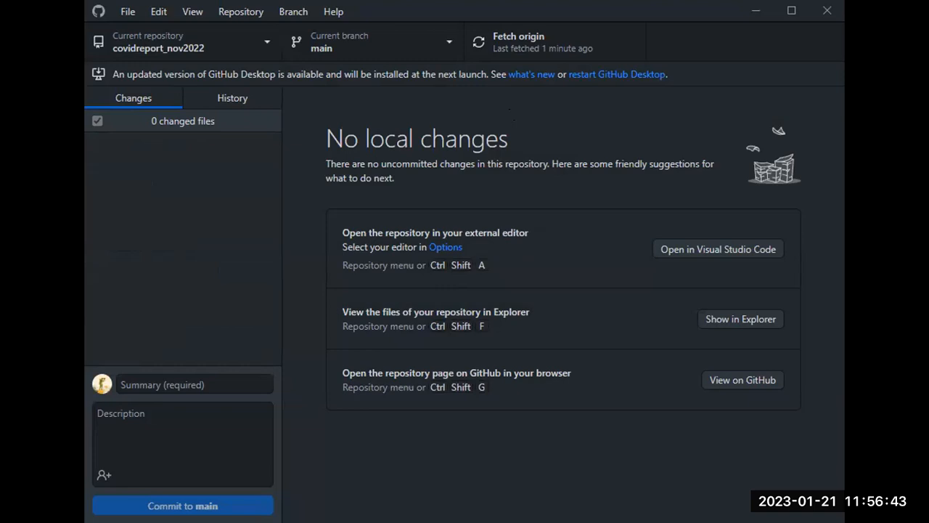
Step: Switch back to GitHub in the browser and sign in with the saved account credentials
{"action": "key", "text": "alt+Tab"}
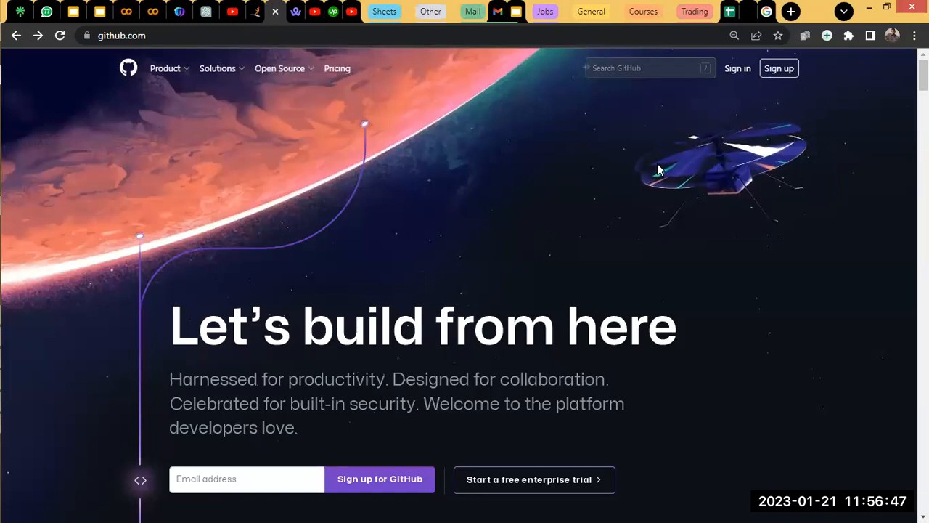
{"action": "key", "text": "F5"}
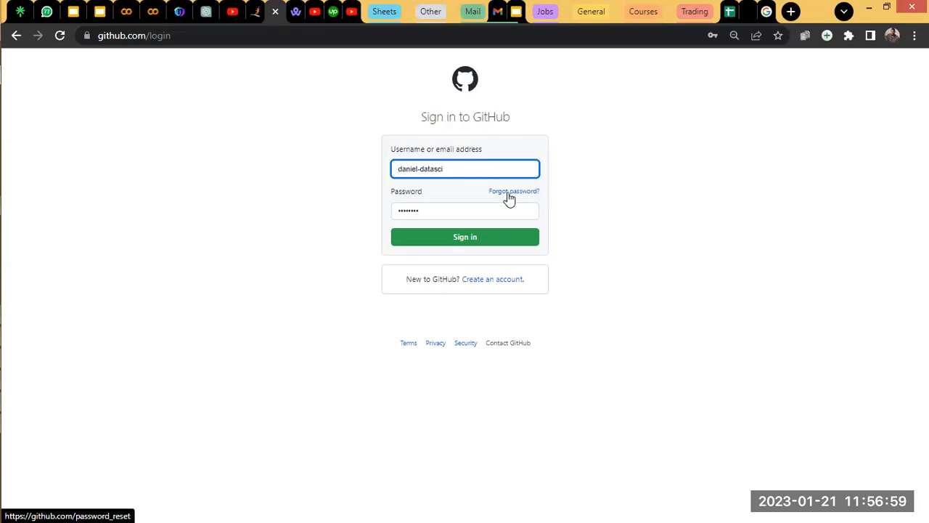
{"action": "left_click", "coordinate": [463, 239]}
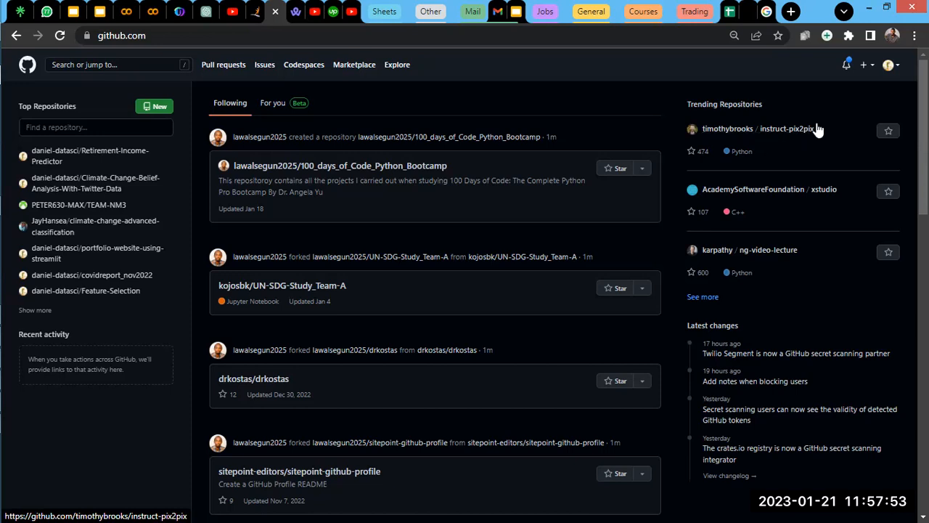
Step: Start a new repository and name it "Health in africa"
{"action": "left_click", "coordinate": [867, 65]}
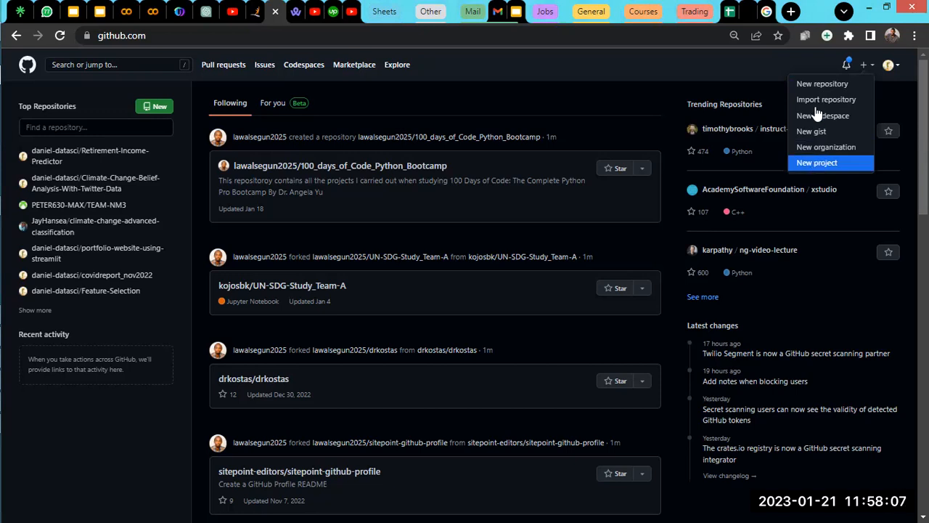
{"action": "left_click", "coordinate": [822, 84]}
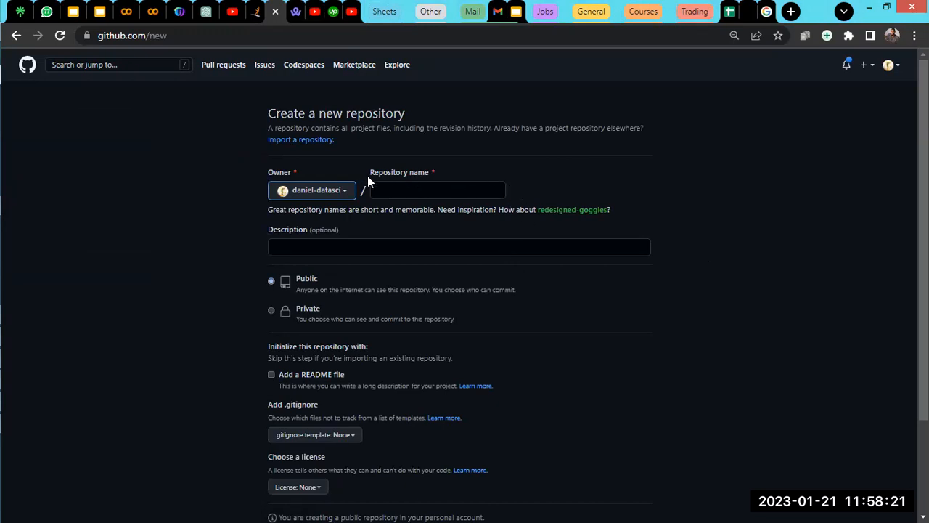
{"action": "left_click_drag", "start_coordinate": [370, 174], "coordinate": [434, 174]}
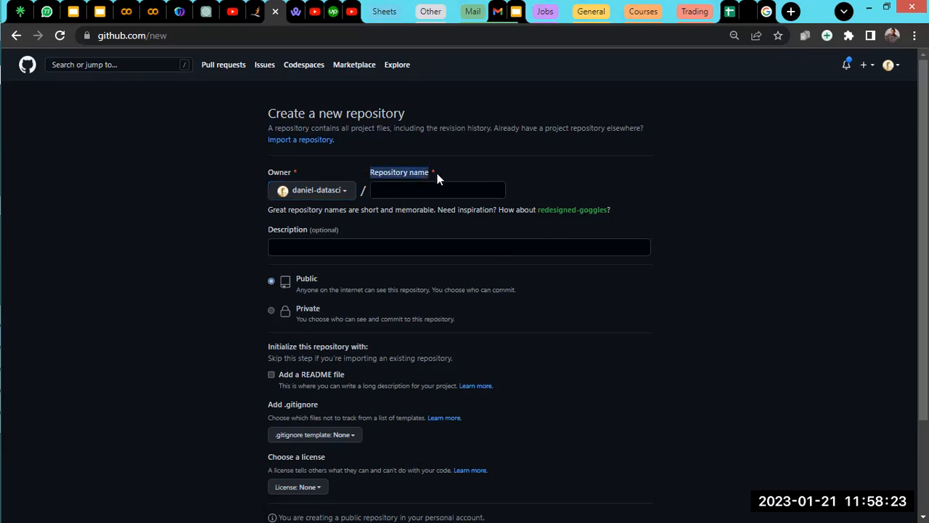
{"action": "left_click", "coordinate": [421, 189]}
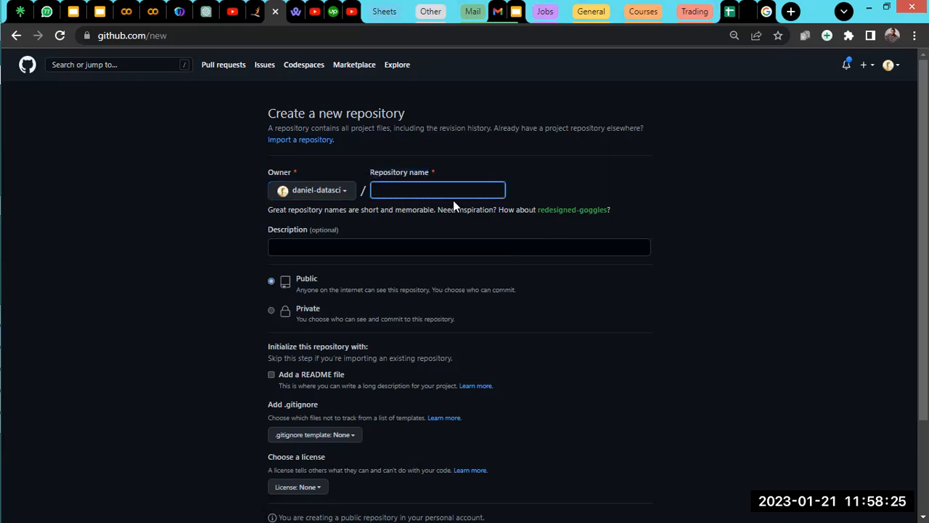
{"action": "type", "text": "Health in africa"}
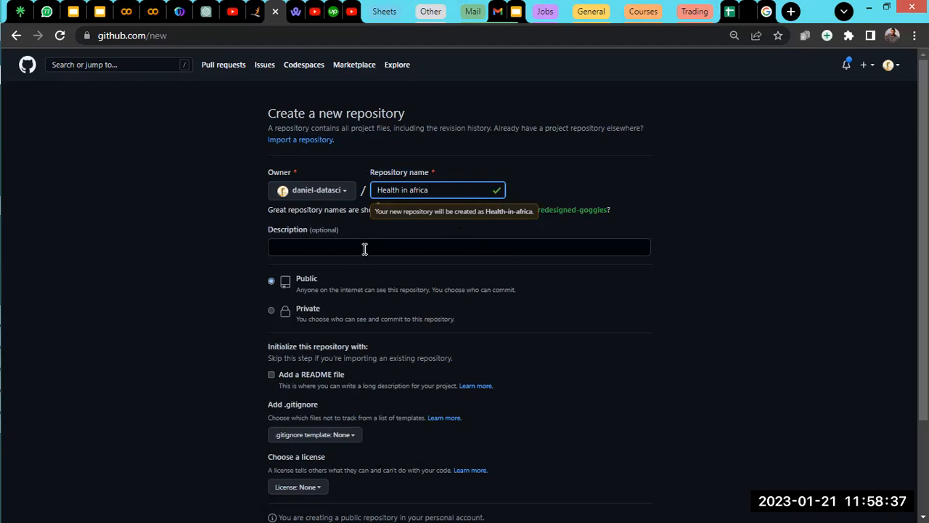
Step: Set the repository description to "Making analysis on the various causes for a decline in the health condition of people living in Africa."
{"action": "left_click", "coordinate": [327, 248]}
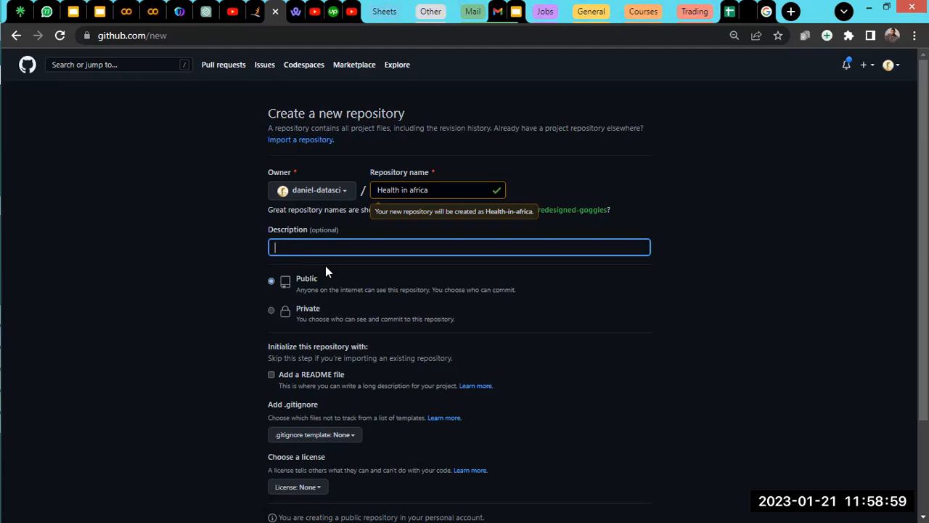
{"action": "type", "text": "M"}
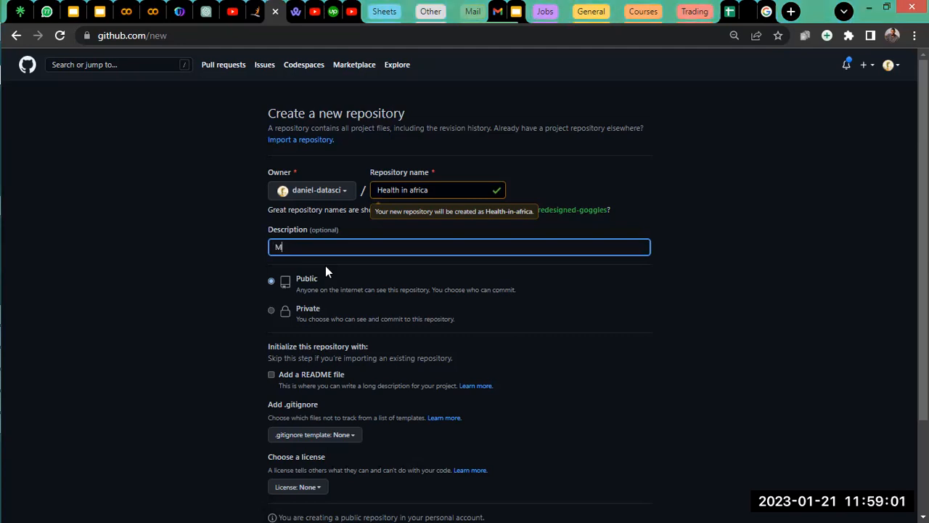
{"action": "type", "text": "aking analysis on the various causes for a decline in the health connditions"}
{"action": "key", "text": "BackSpace"}
{"action": "key", "text": "BackSpace"}
{"action": "key", "text": "BackSpace"}
{"action": "key", "text": "BackSpace"}
{"action": "key", "text": "BackSpace"}
{"action": "key", "text": "BackSpace"}
{"action": "key", "text": "BackSpace"}
{"action": "key", "text": "BackSpace"}
{"action": "key", "text": "BackSpace"}
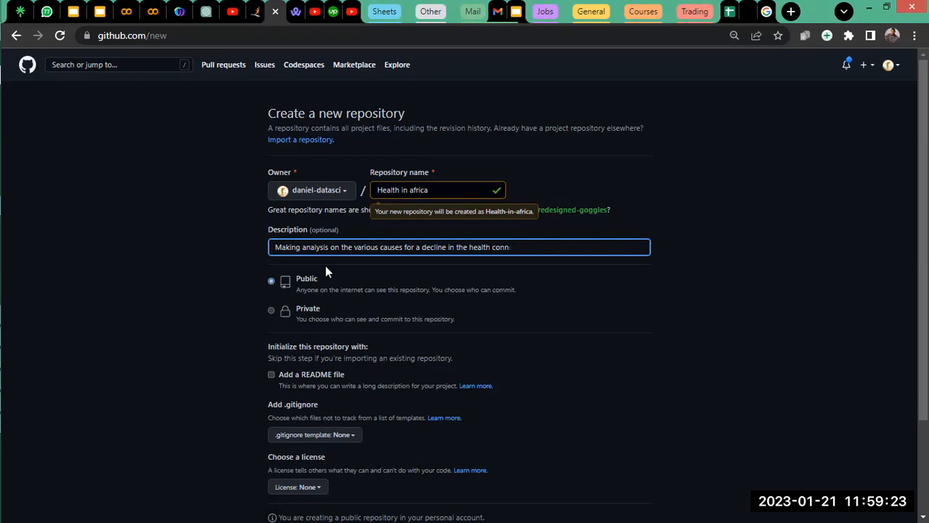
{"action": "type", "text": "dition of people living in africa."}
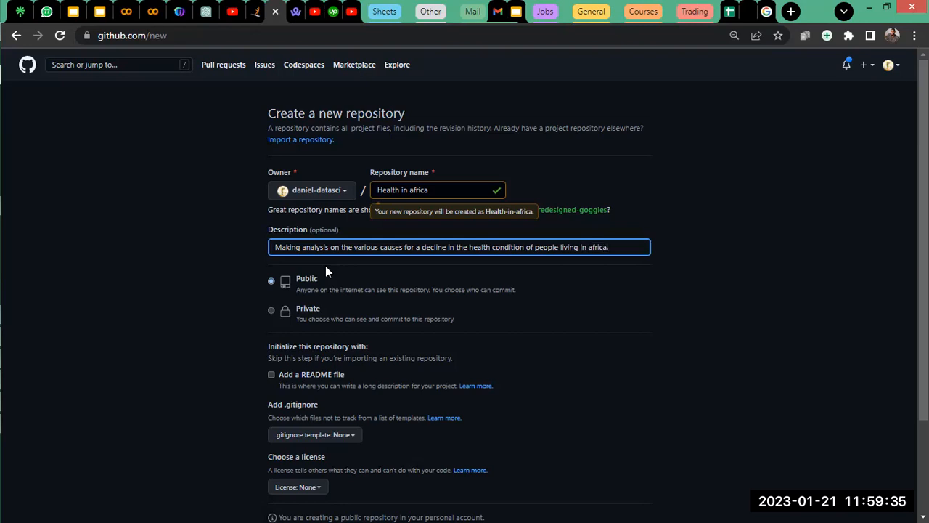
{"action": "right_click", "coordinate": [596, 247]}
{"action": "left_click", "coordinate": [622, 259]}
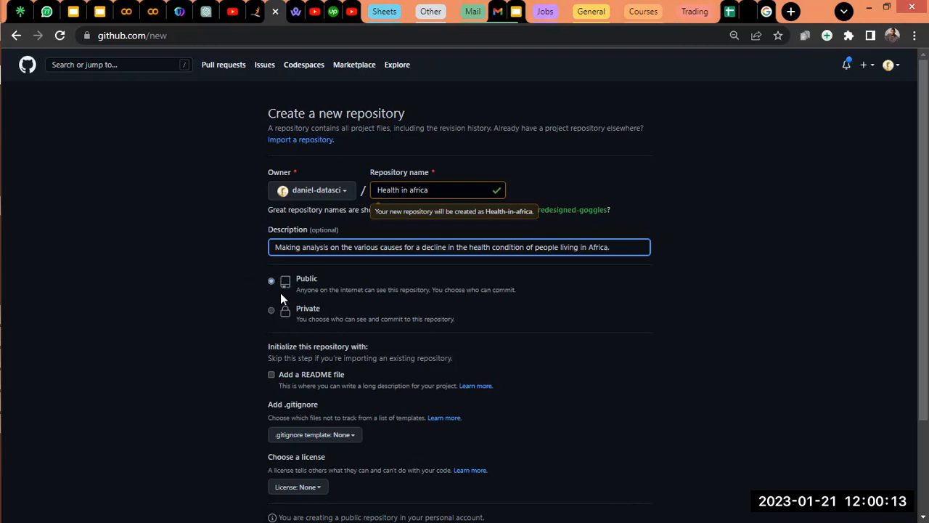
Step: Create the repository as public, without a README file, .gitignore template or license
{"action": "scroll", "coordinate": [280, 292], "scroll_direction": "down", "scroll_amount": 3}
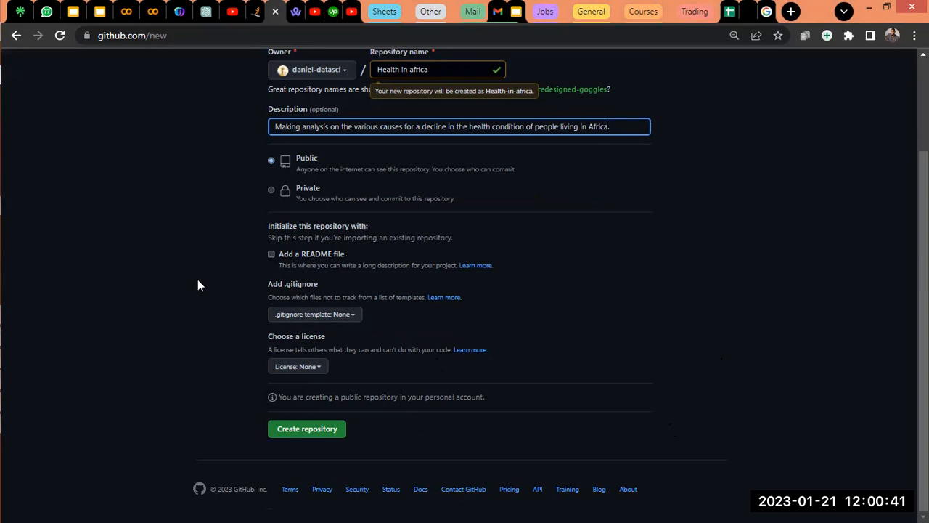
{"action": "left_click_drag", "start_coordinate": [268, 283], "coordinate": [467, 371]}
{"action": "left_click", "coordinate": [537, 351]}
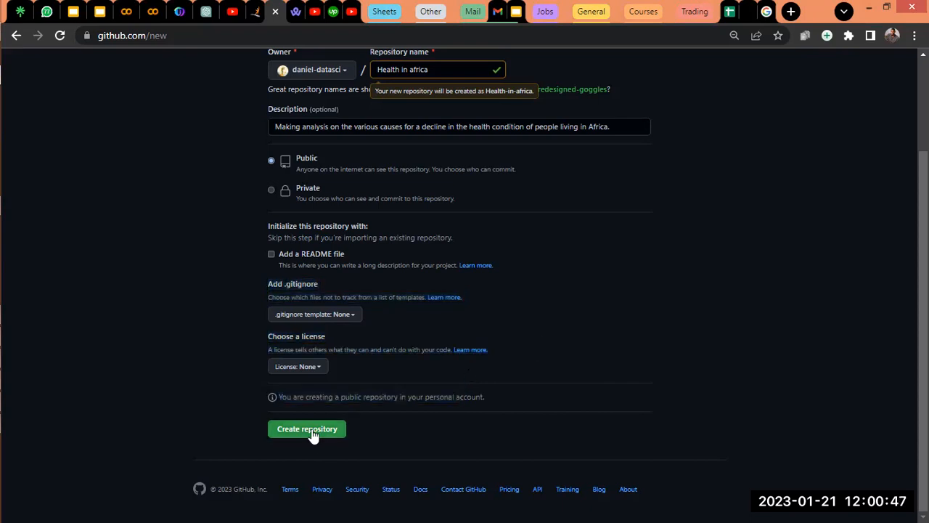
{"action": "left_click", "coordinate": [307, 429]}
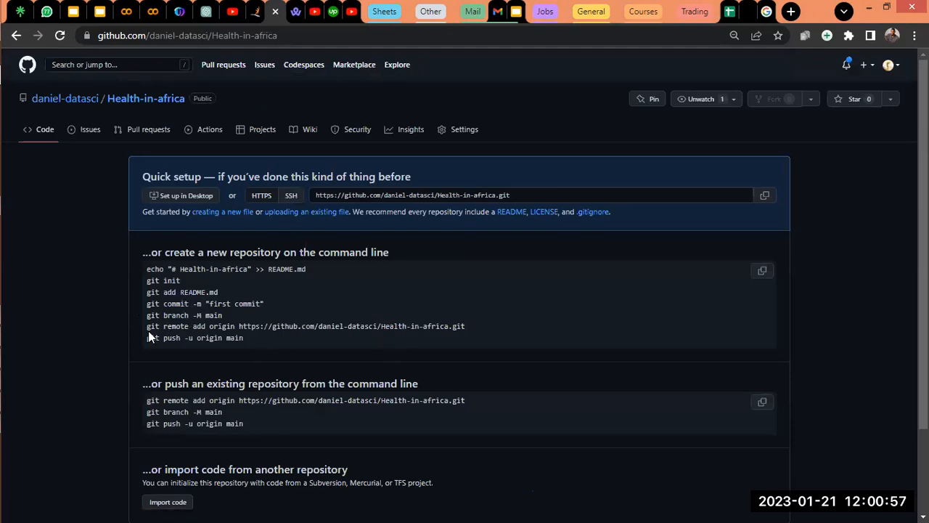
Step: Examine the command-line instructions for creating a new repository on the quick setup page
{"action": "left_click_drag", "start_coordinate": [242, 337], "coordinate": [121, 276]}
{"action": "left_click_drag", "start_coordinate": [124, 267], "coordinate": [127, 268]}
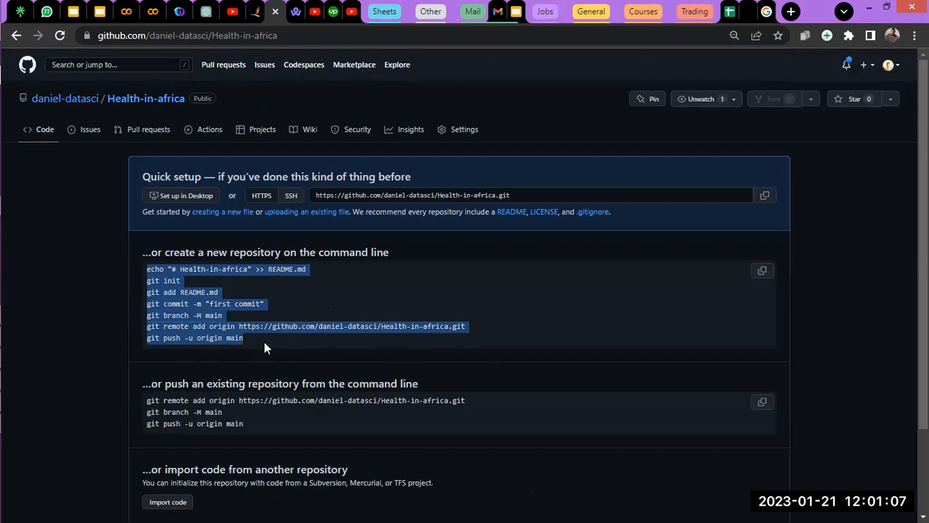
{"action": "left_click", "coordinate": [245, 340]}
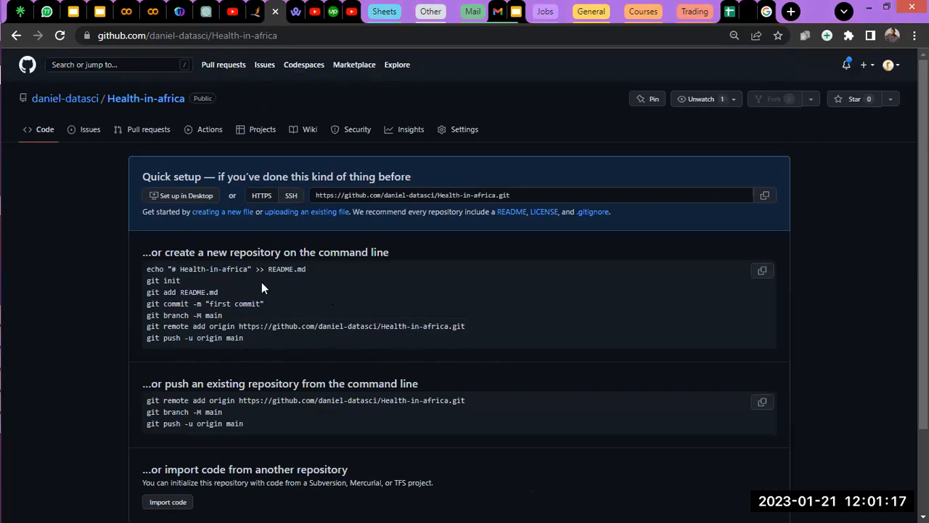
{"action": "scroll", "coordinate": [261, 282], "scroll_direction": "down", "scroll_amount": 1}
{"action": "scroll", "coordinate": [263, 283], "scroll_direction": "up", "scroll_amount": 1}
Step: Look through the new repository's Actions and Projects pages and return to its Code page
{"action": "left_click", "coordinate": [37, 129]}
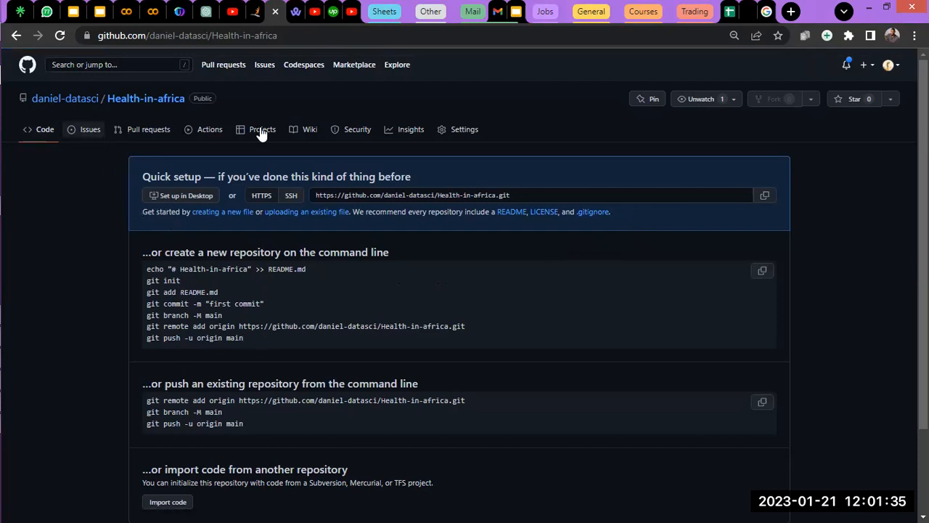
{"action": "left_click", "coordinate": [207, 143]}
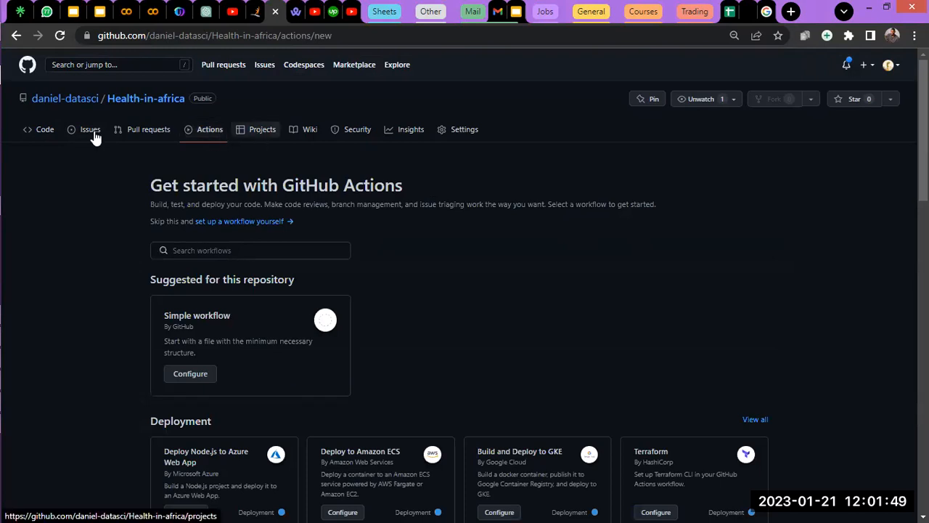
{"action": "left_click", "coordinate": [266, 136]}
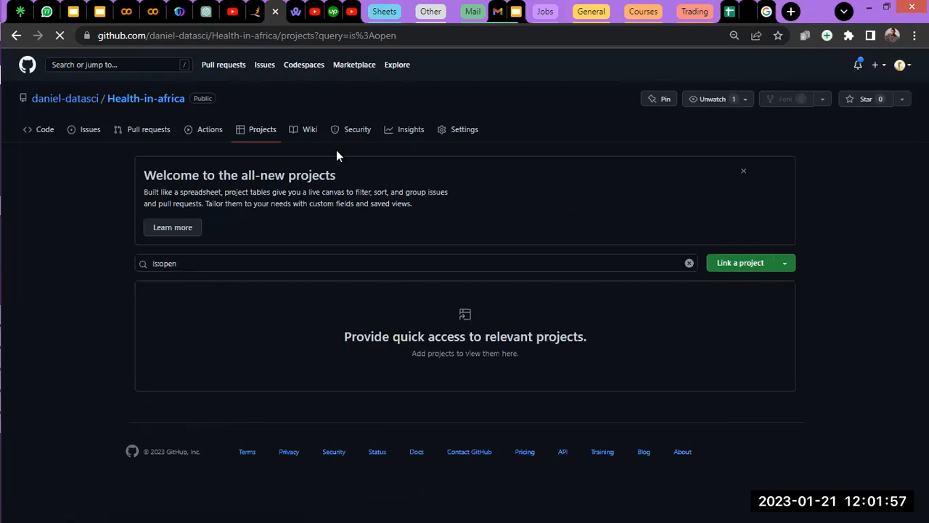
{"action": "left_click", "coordinate": [46, 134]}
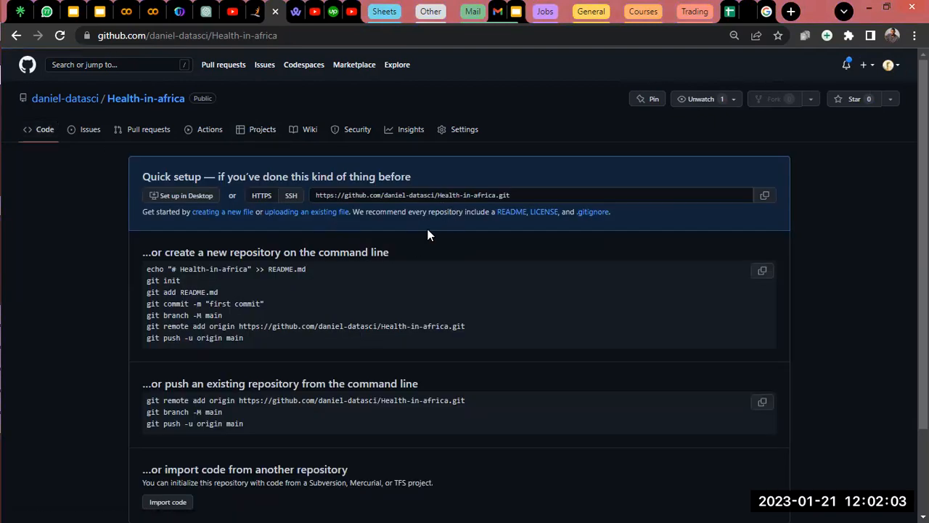
{"action": "scroll", "coordinate": [427, 235], "scroll_direction": "down", "scroll_amount": 3}
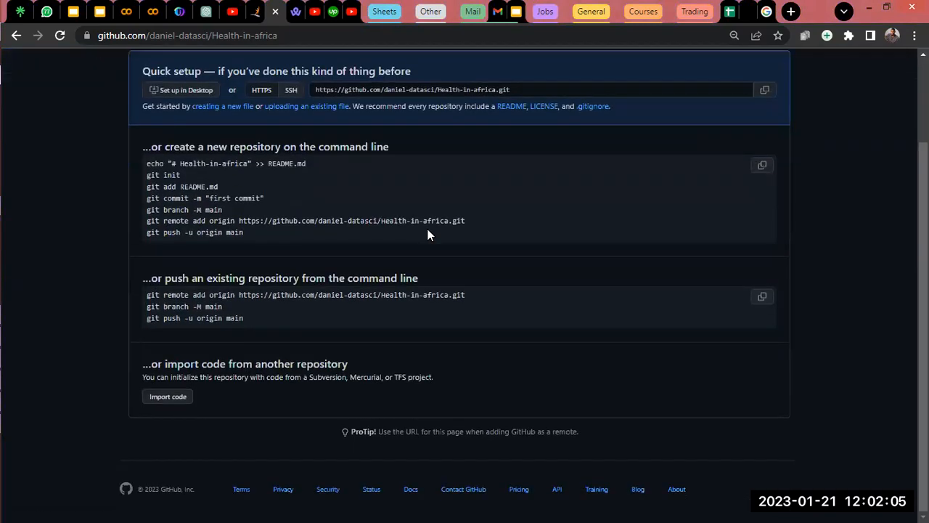
{"action": "scroll", "coordinate": [427, 234], "scroll_direction": "up", "scroll_amount": 3}
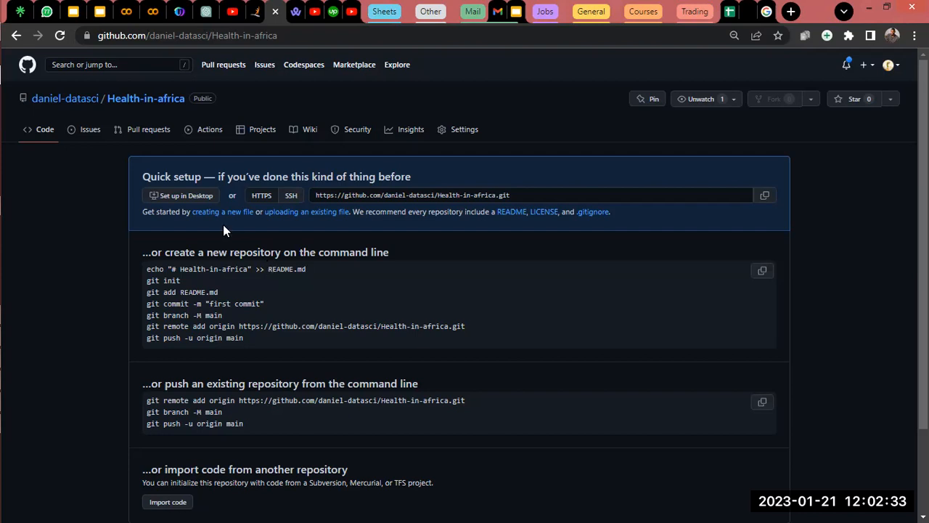
Step: Add the Health in africa folder from Documents to the repository's existing-file upload page
{"action": "left_click", "coordinate": [310, 216]}
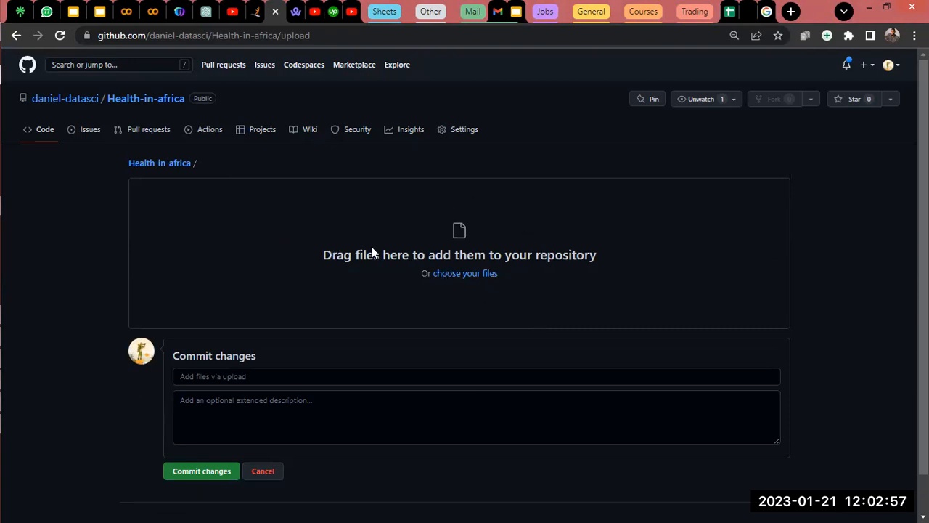
{"action": "left_click", "coordinate": [463, 273]}
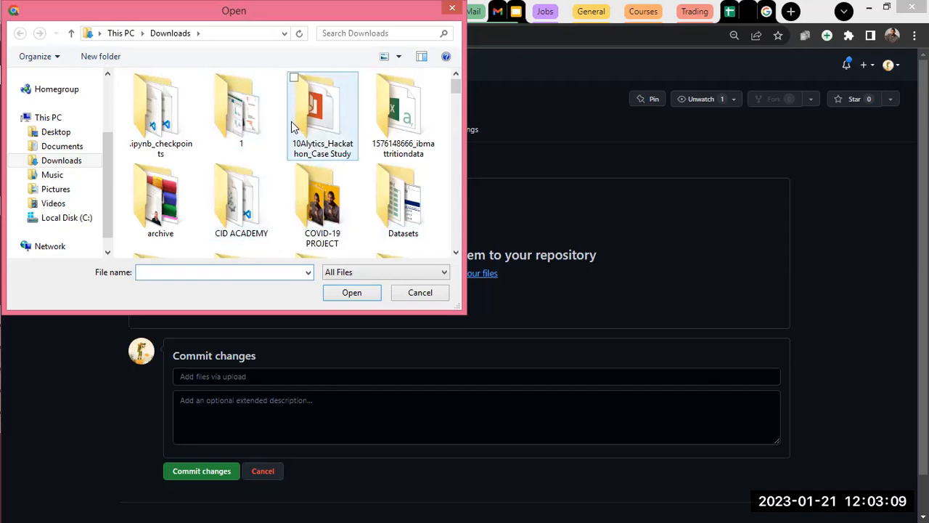
{"action": "left_click", "coordinate": [57, 149]}
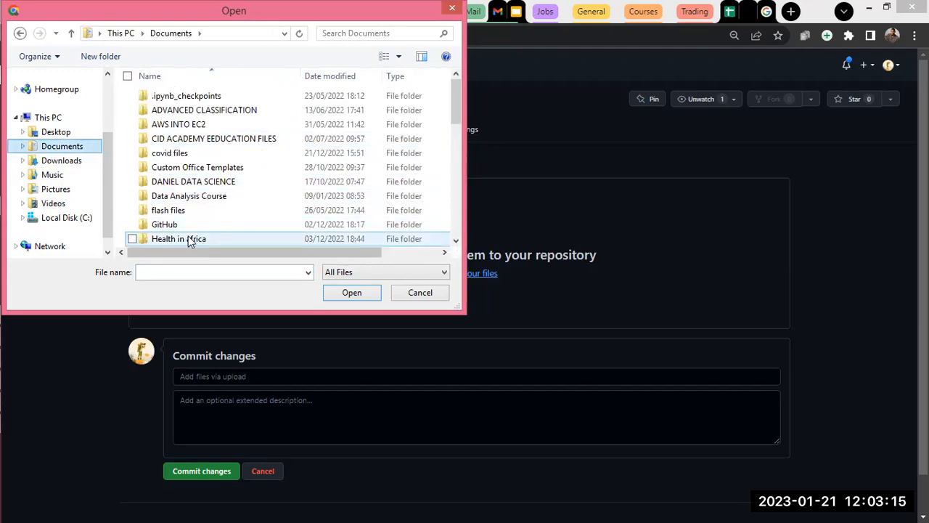
{"action": "left_click", "coordinate": [167, 242]}
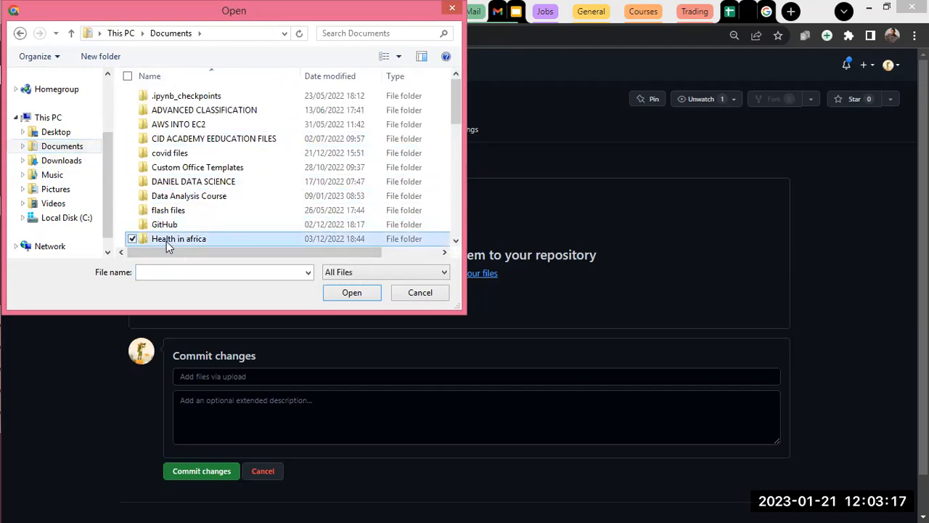
{"action": "left_click", "coordinate": [352, 294]}
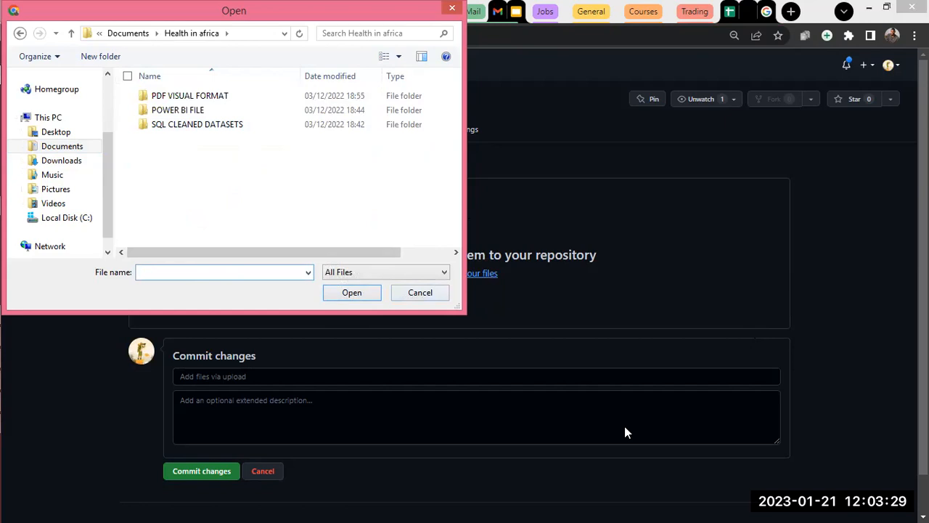
{"action": "left_click_drag", "start_coordinate": [145, 11], "coordinate": [209, 85]}
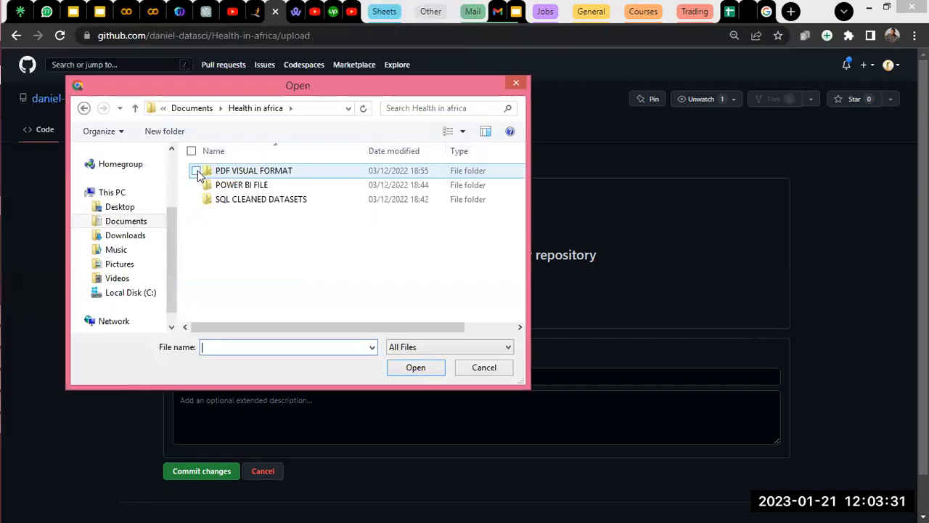
{"action": "left_click", "coordinate": [84, 108]}
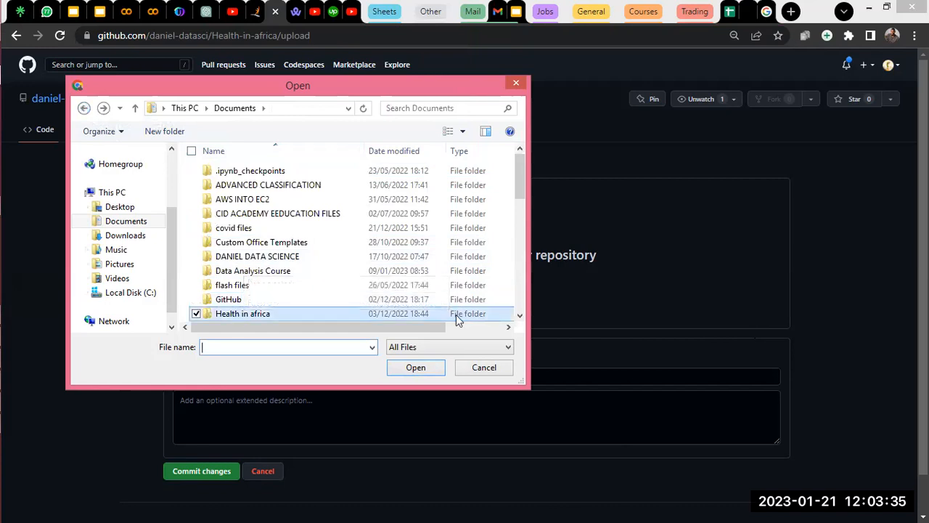
{"action": "left_click", "coordinate": [416, 367]}
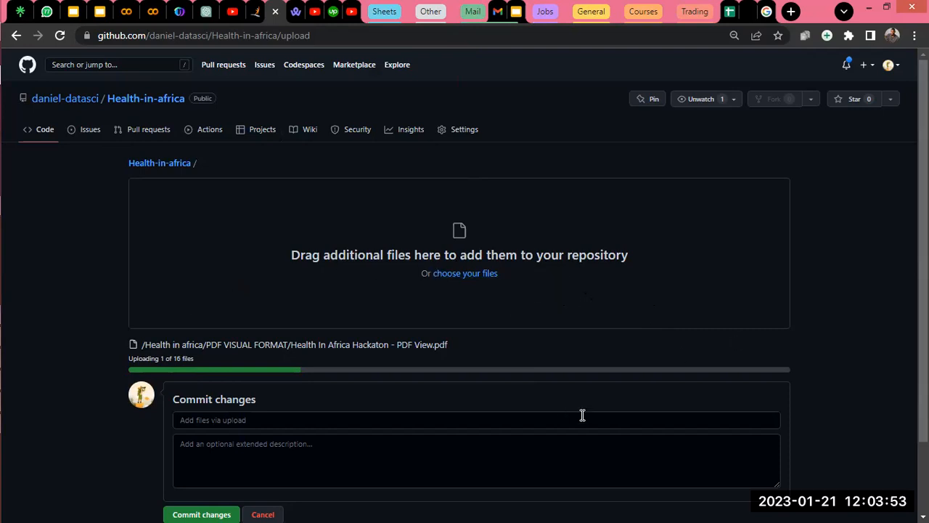
Step: Review the list of files uploaded from the PDF VISUAL FORMAT, POWER BI FILE and SQL CLEANED DATASETS folders
{"action": "scroll", "coordinate": [730, 302], "scroll_direction": "down", "scroll_amount": 2}
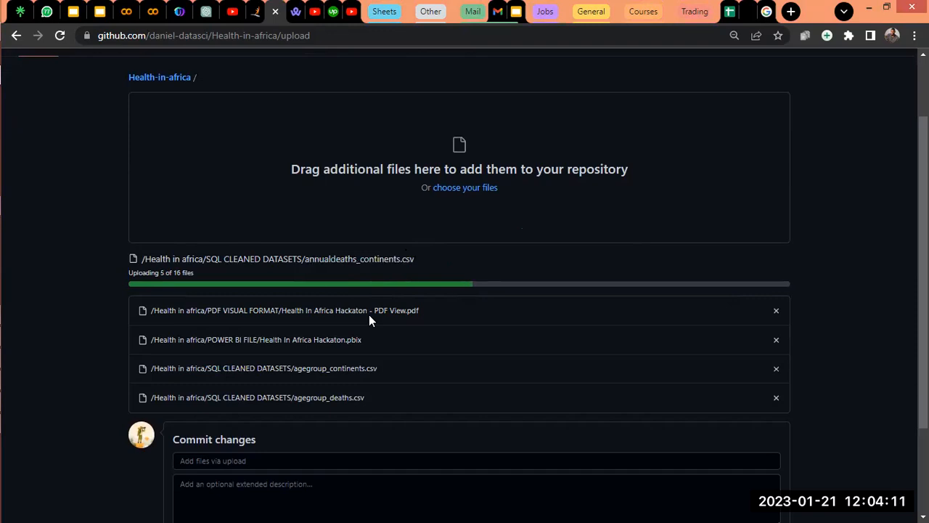
{"action": "scroll", "coordinate": [359, 290], "scroll_direction": "down", "scroll_amount": 1}
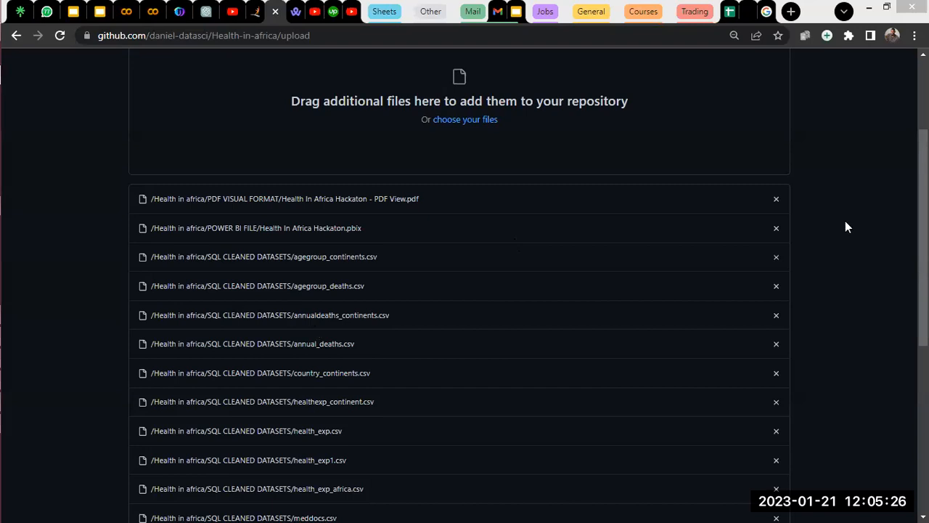
{"action": "scroll", "coordinate": [781, 225], "scroll_direction": "down", "scroll_amount": 5}
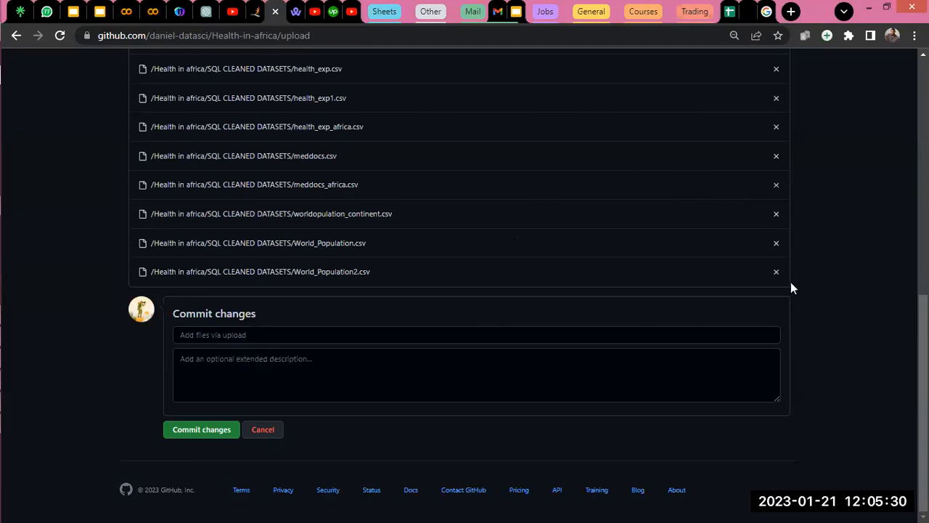
{"action": "scroll", "coordinate": [810, 284], "scroll_direction": "up", "scroll_amount": 6}
{"action": "scroll", "coordinate": [807, 286], "scroll_direction": "down", "scroll_amount": 6}
{"action": "scroll", "coordinate": [537, 324], "scroll_direction": "up", "scroll_amount": 5}
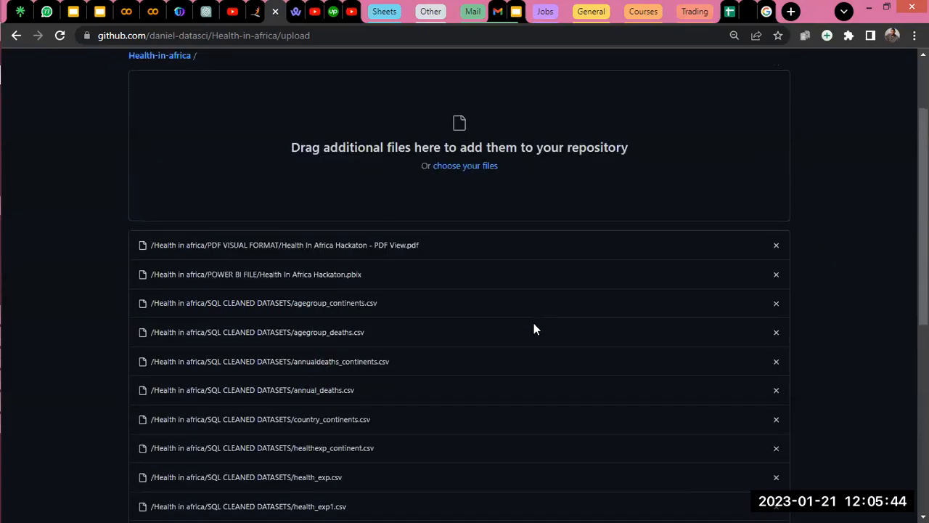
{"action": "scroll", "coordinate": [531, 325], "scroll_direction": "down", "scroll_amount": 5}
{"action": "scroll", "coordinate": [574, 312], "scroll_direction": "up", "scroll_amount": 5}
{"action": "scroll", "coordinate": [878, 352], "scroll_direction": "up", "scroll_amount": 2}
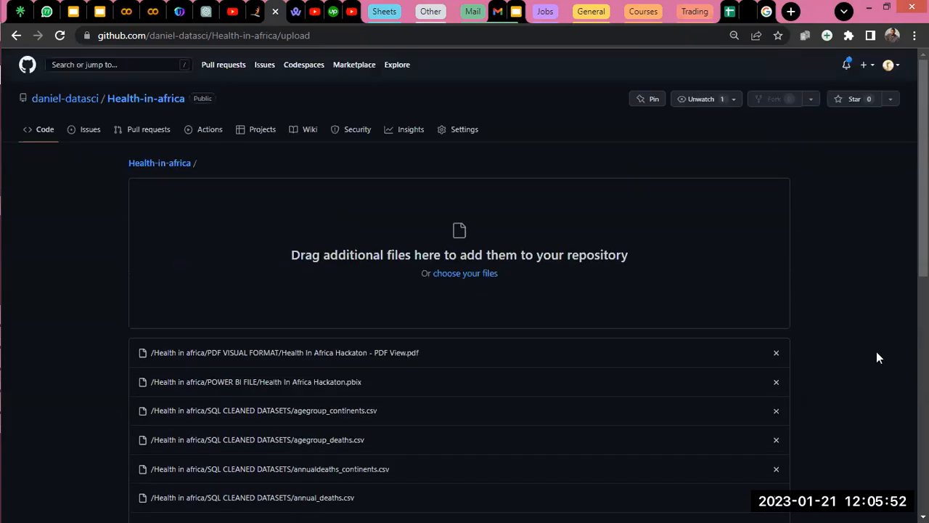
Step: Commit the uploaded files with the summary "Made first commit to the repo, which contains 3 folders and 16 files in total."
{"action": "scroll", "coordinate": [876, 354], "scroll_direction": "down", "scroll_amount": 7}
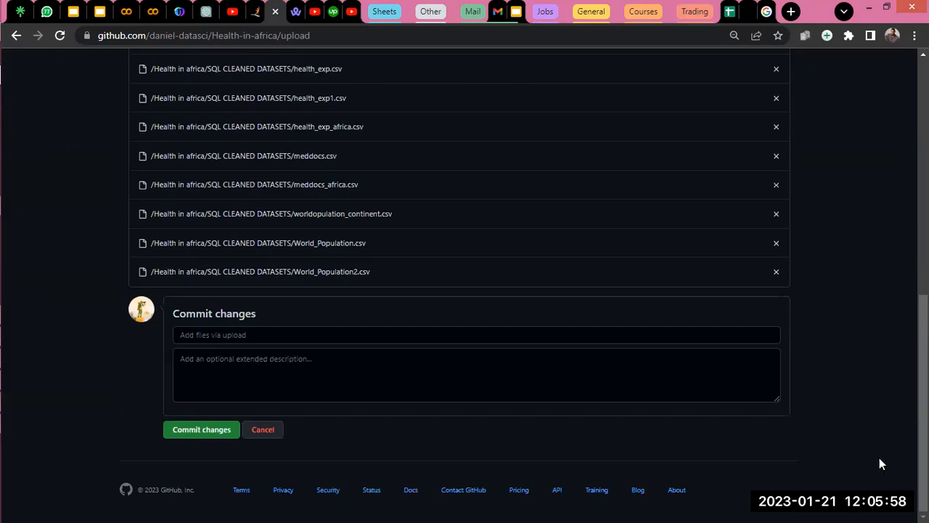
{"action": "left_click", "coordinate": [396, 335]}
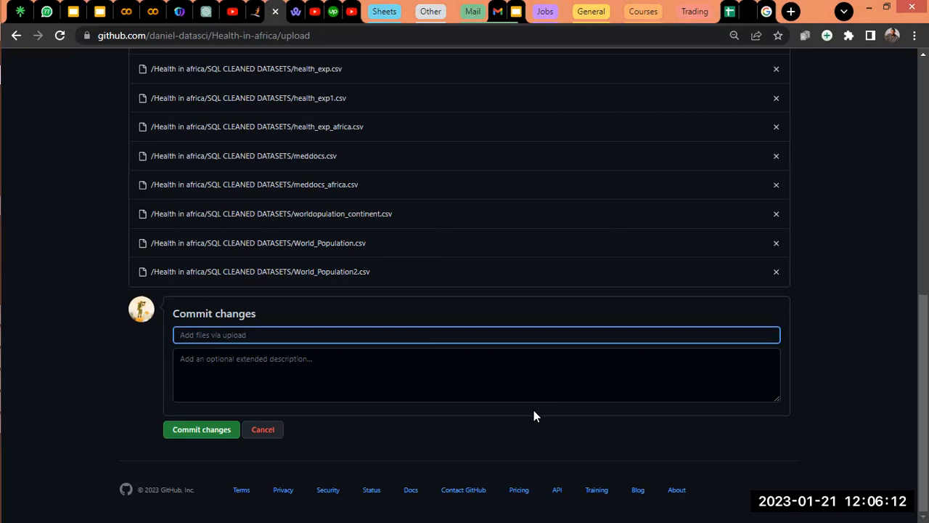
{"action": "type", "text": "Made first commit to "}
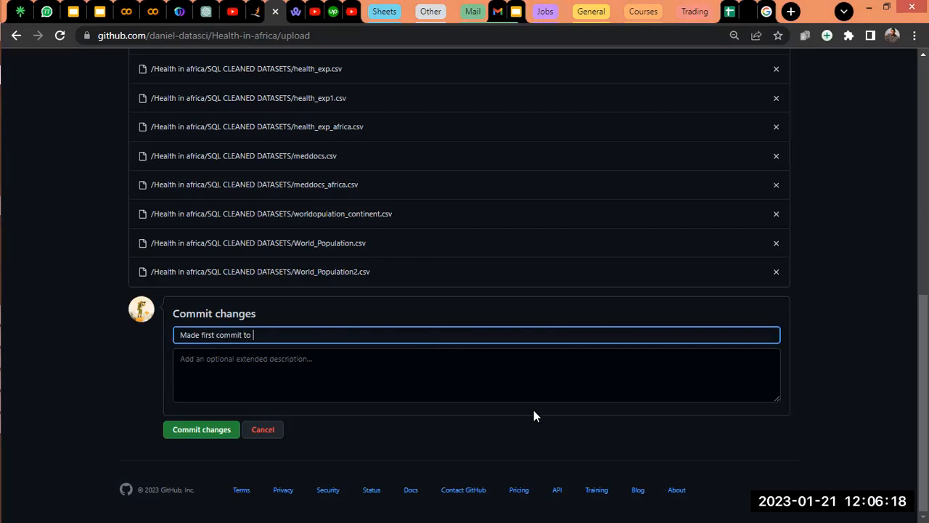
{"action": "type", "text": "the repo, which cont"}
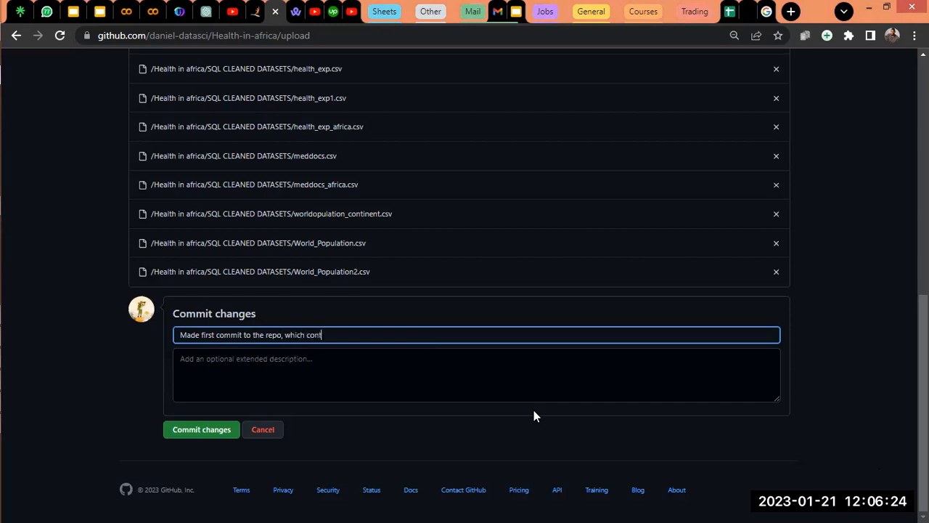
{"action": "type", "text": "ains 3 folder"}
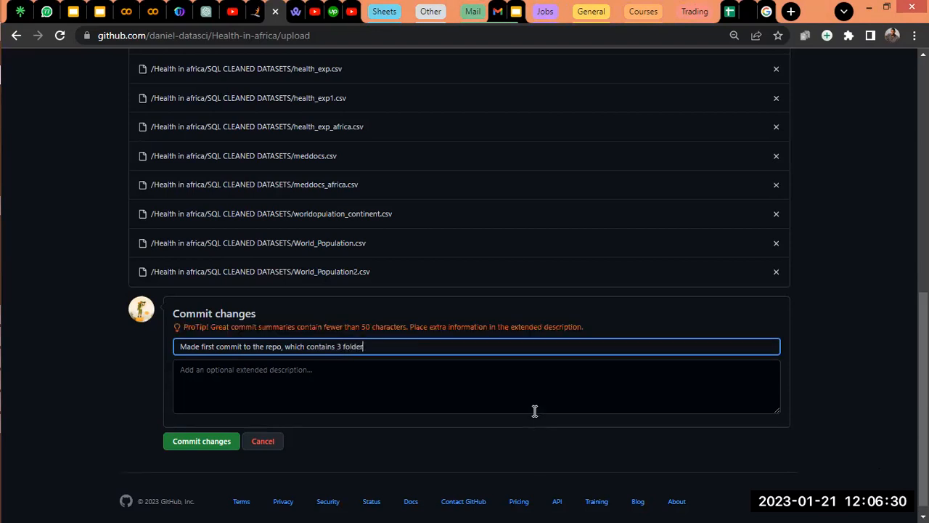
{"action": "type", "text": "s and 16 files in total."}
{"action": "key", "text": "BackSpace"}
{"action": "type", "text": "."}
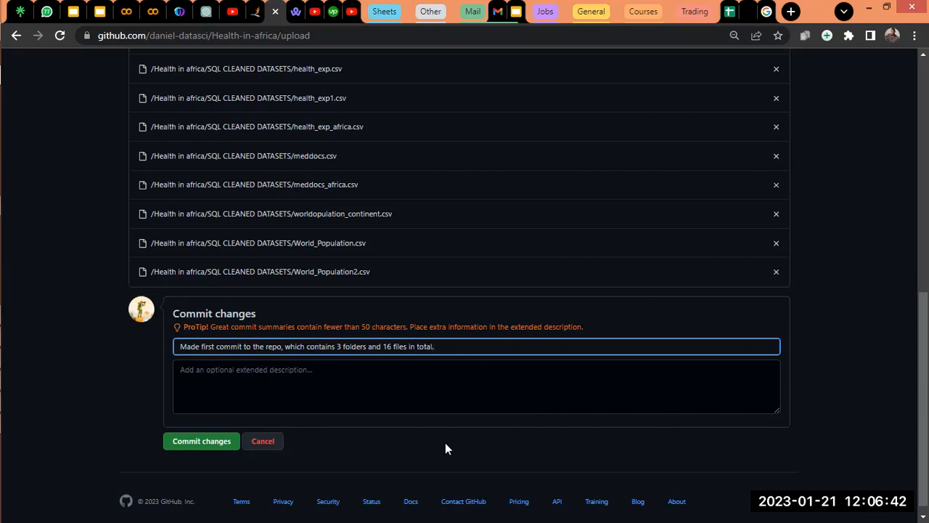
{"action": "left_click", "coordinate": [204, 446]}
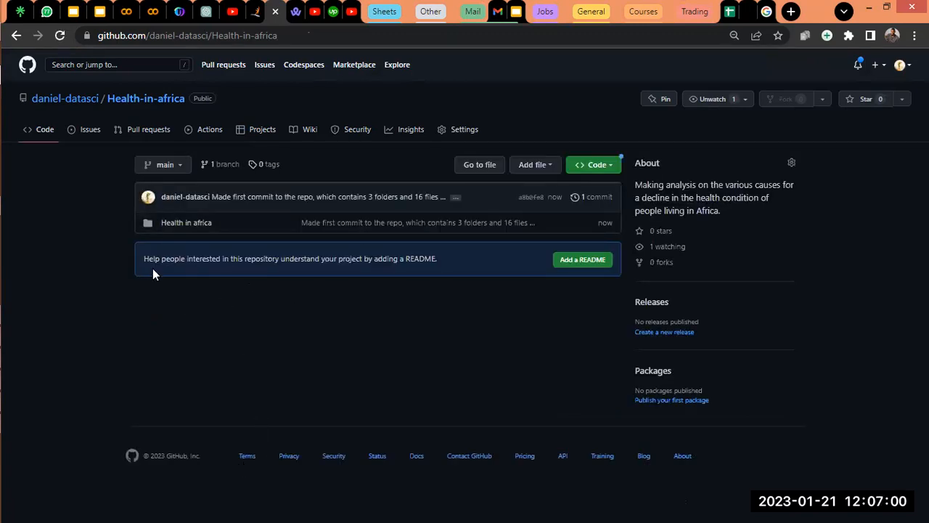
Step: Look through the committed Health in africa folder and its SQL CLEANED DATASETS subfolder in the repository
{"action": "left_click", "coordinate": [187, 226]}
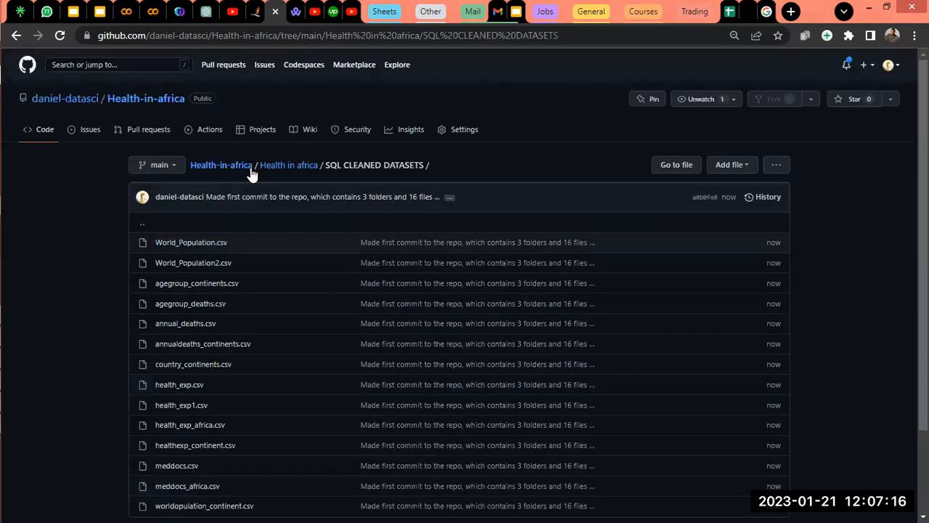
{"action": "left_click", "coordinate": [226, 168]}
{"action": "left_click", "coordinate": [188, 226]}
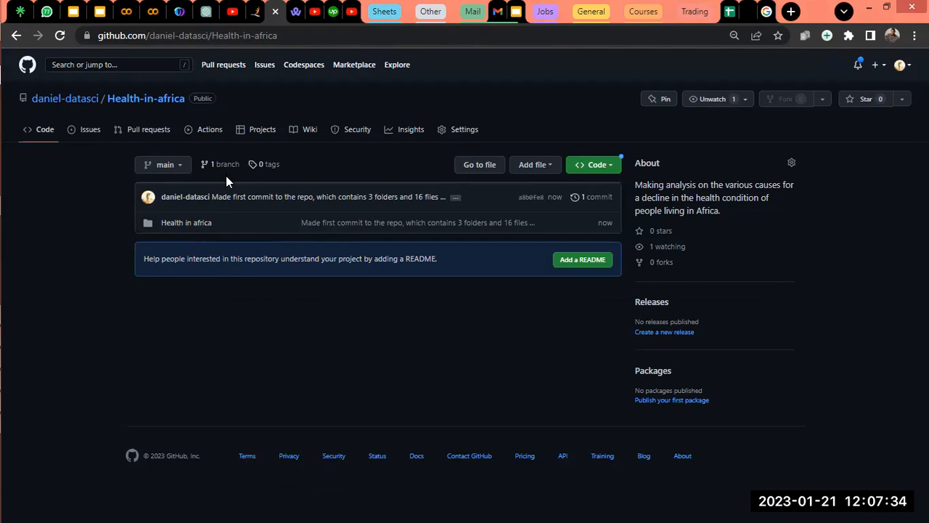
{"action": "left_click", "coordinate": [201, 227]}
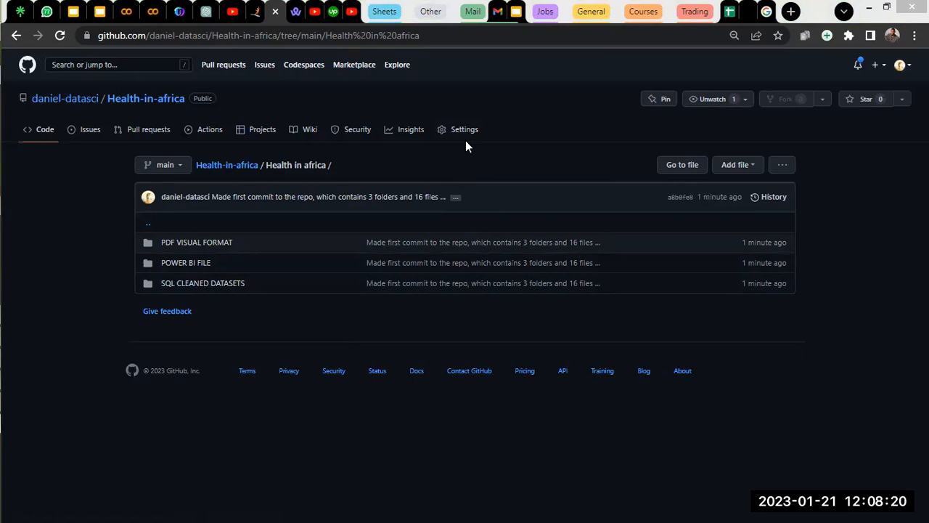
Step: Switch to GitHub Desktop and clone the Health-in-africa repository into the local Documents\GitHub folder
{"action": "key", "text": "alt+Tab"}
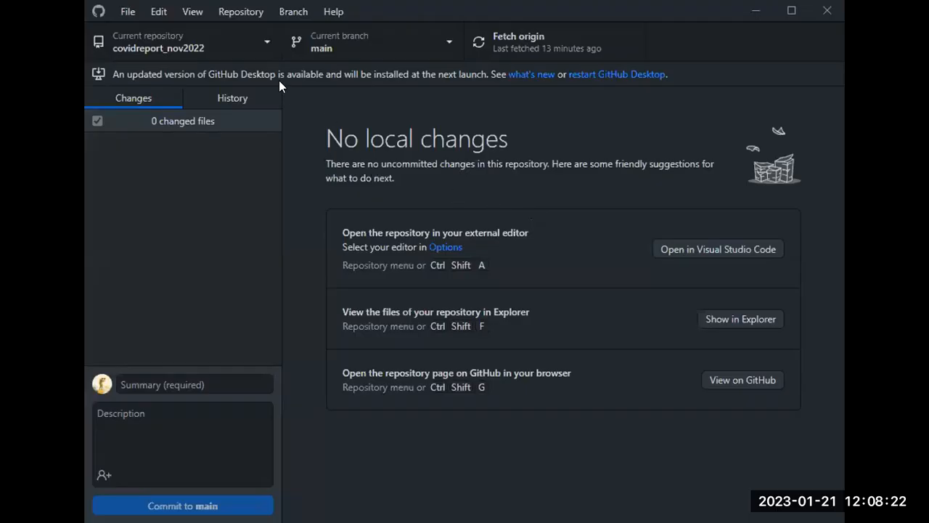
{"action": "left_click", "coordinate": [264, 42]}
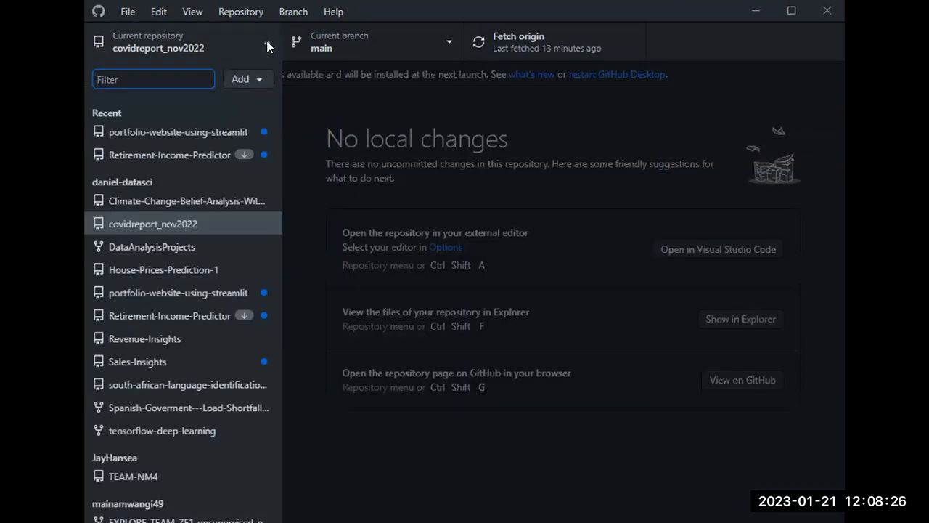
{"action": "left_click", "coordinate": [258, 78]}
{"action": "left_click", "coordinate": [259, 77]}
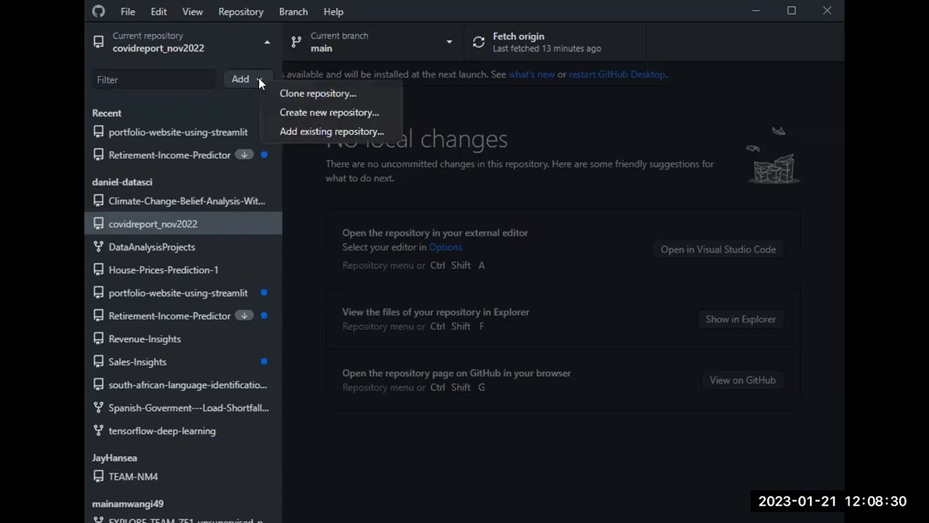
{"action": "left_click", "coordinate": [321, 94]}
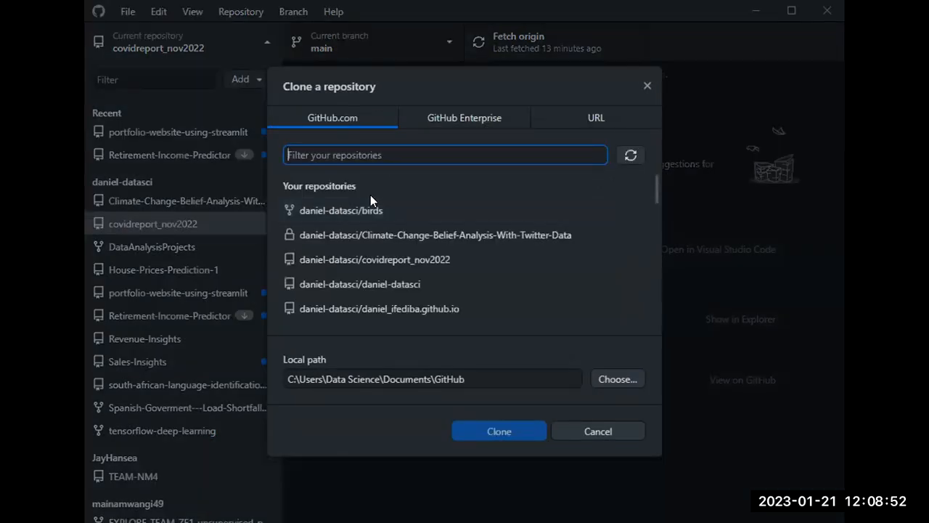
{"action": "left_click", "coordinate": [632, 157]}
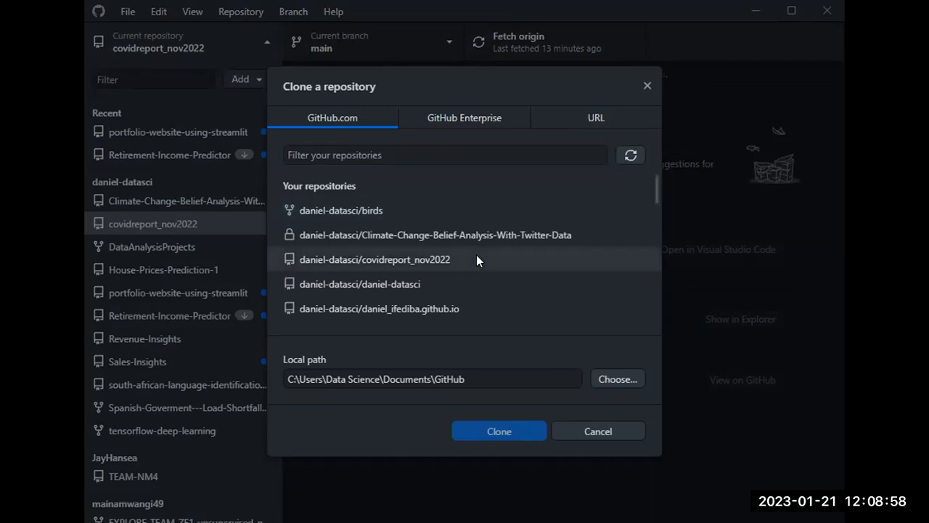
{"action": "scroll", "coordinate": [473, 254], "scroll_direction": "down", "scroll_amount": 3}
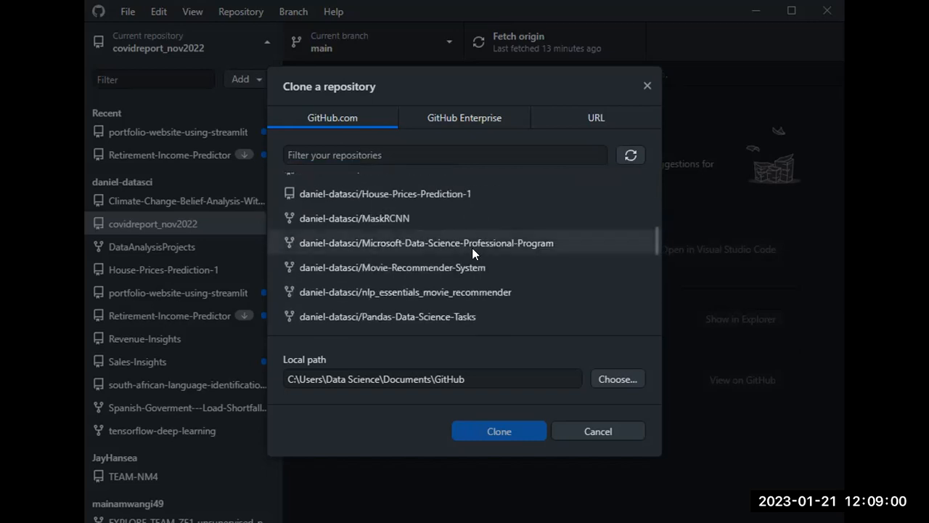
{"action": "scroll", "coordinate": [474, 251], "scroll_direction": "up", "scroll_amount": 2}
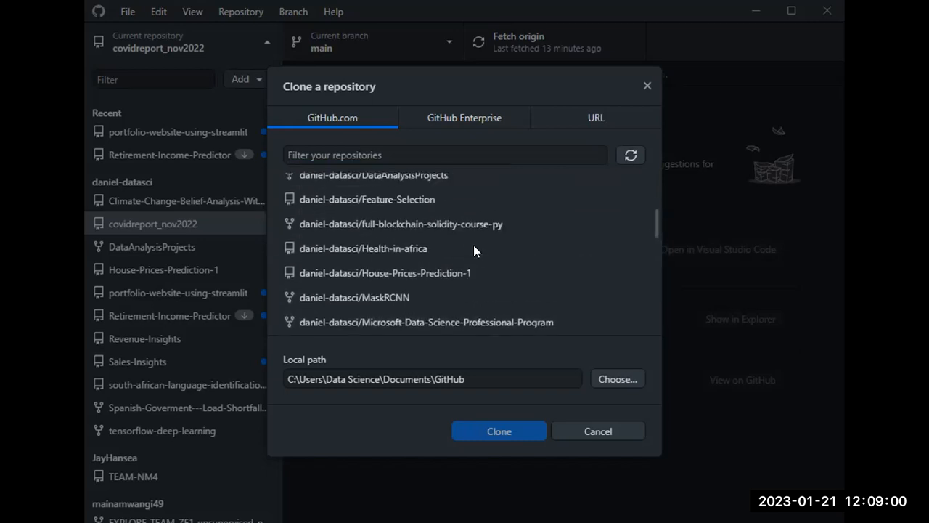
{"action": "left_click", "coordinate": [388, 248]}
{"action": "left_click", "coordinate": [507, 430]}
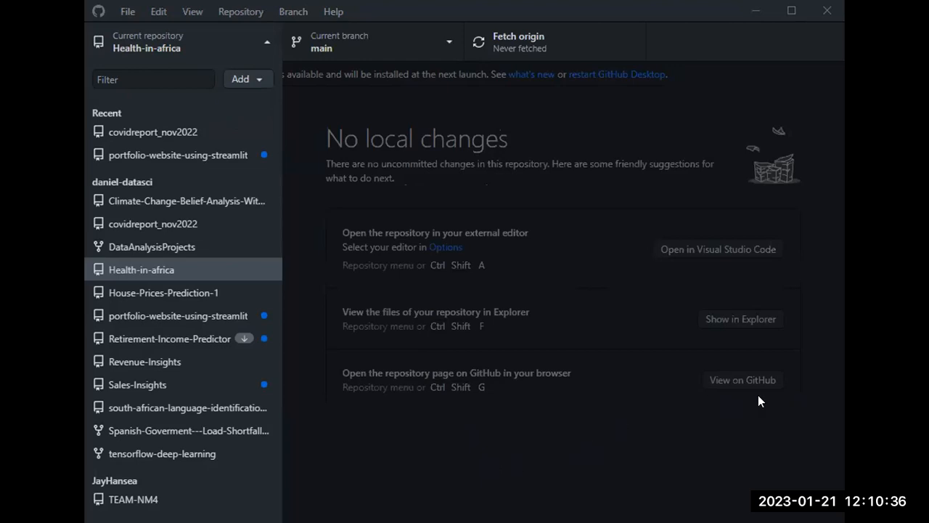
{"action": "left_click", "coordinate": [264, 40]}
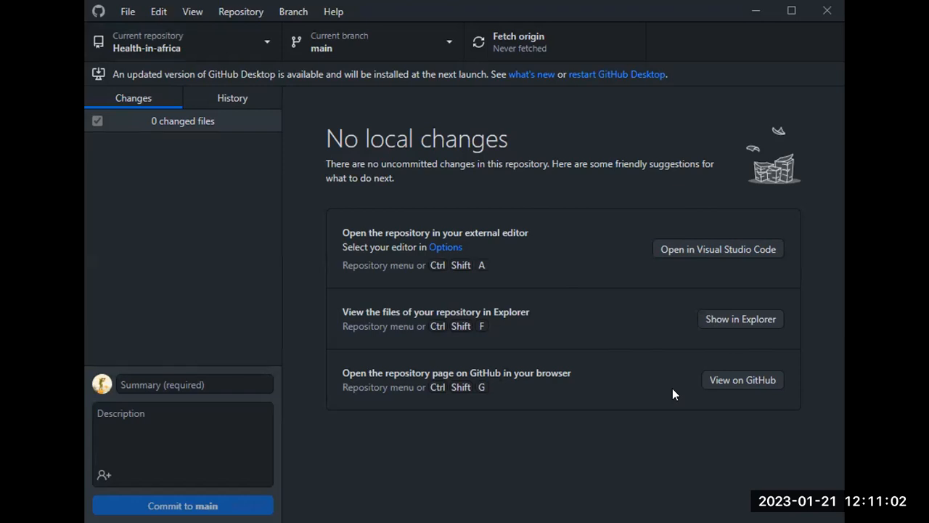
Step: Show the cloned Health-in-africa repository's local files in Explorer
{"action": "left_click", "coordinate": [723, 323]}
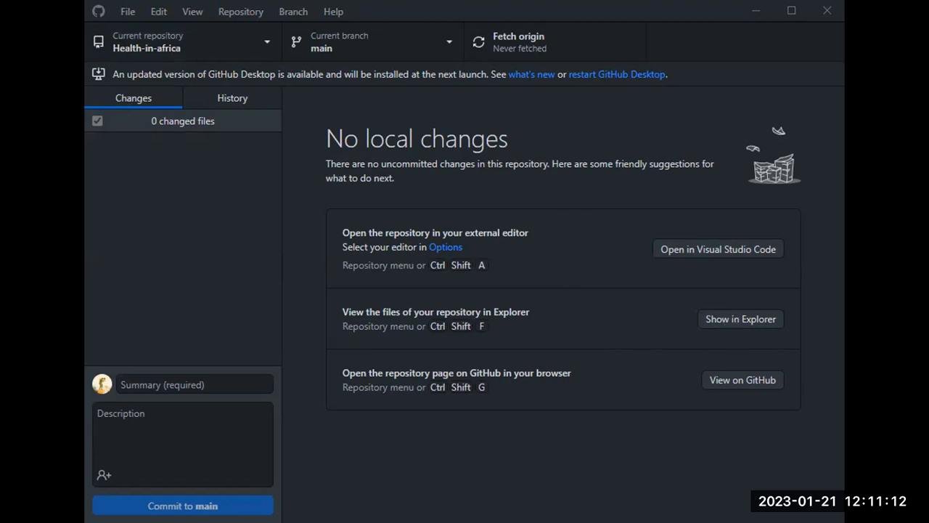
{"action": "key", "text": "ctrl+shift+f"}
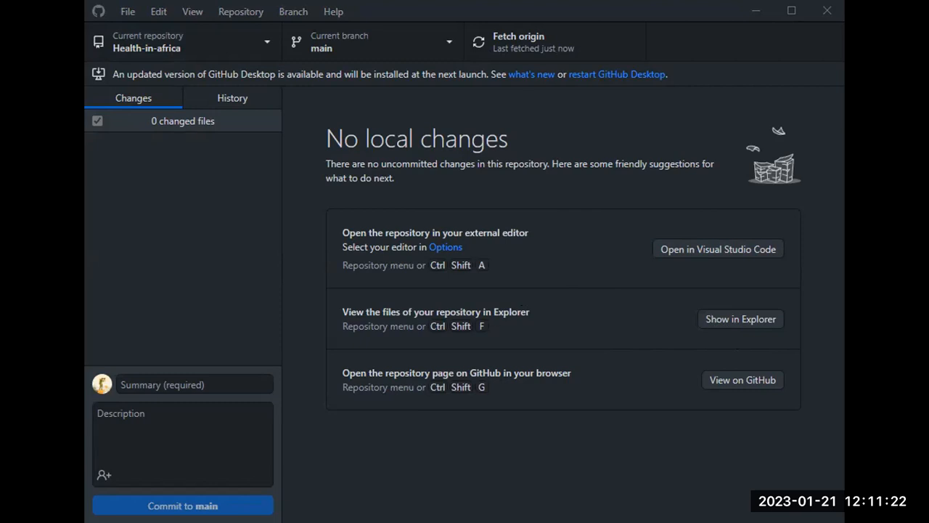
{"action": "key", "text": "ctrl+shift+f"}
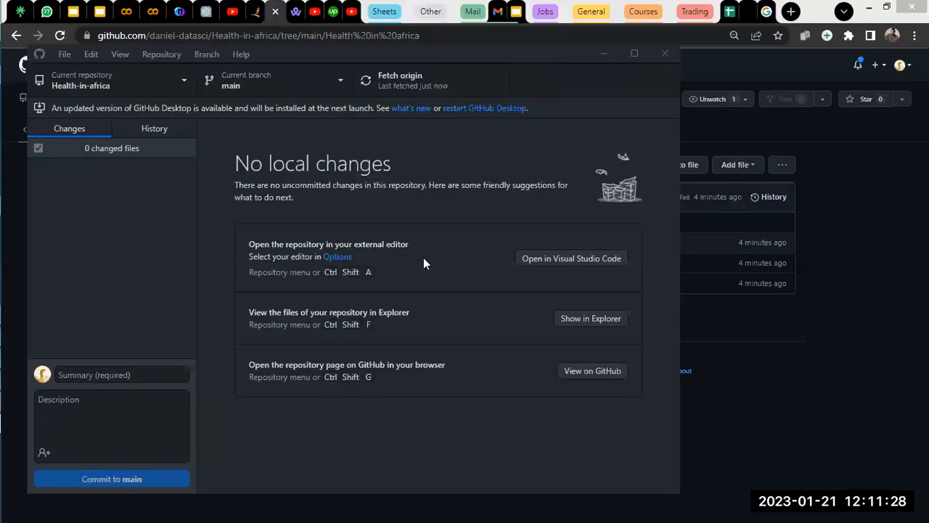
Step: Show the cloned repository in Explorer and compare its Health in africa folder with the original Health in africa folder in Documents
{"action": "left_click", "coordinate": [596, 320]}
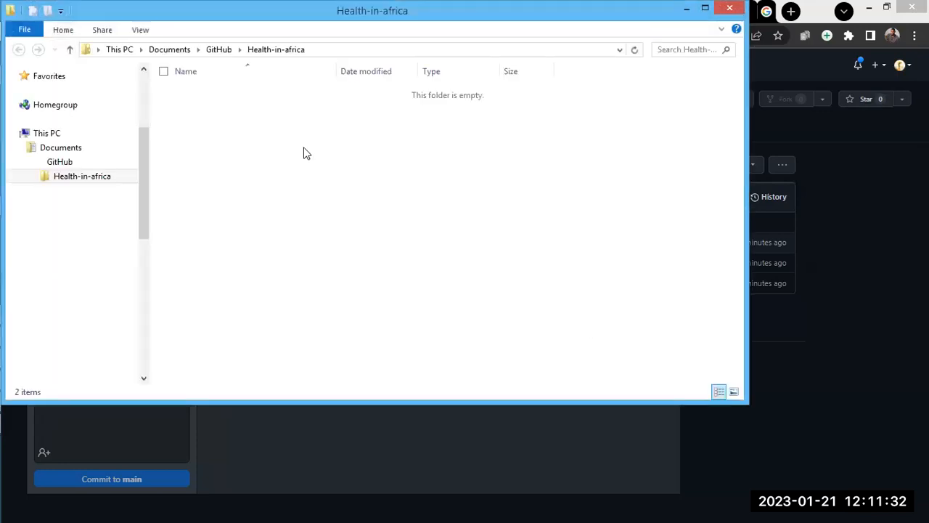
{"action": "left_click", "coordinate": [245, 109]}
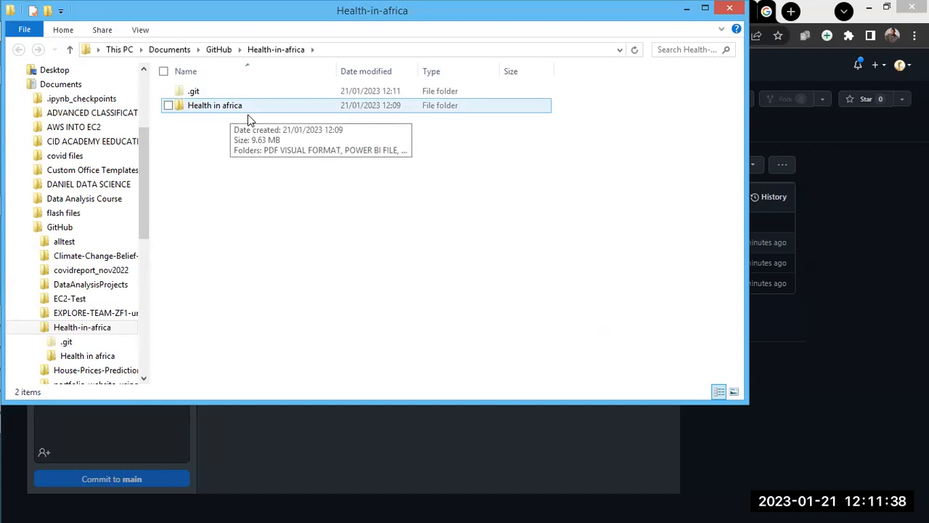
{"action": "left_click", "coordinate": [258, 119]}
{"action": "double_click", "coordinate": [259, 119]}
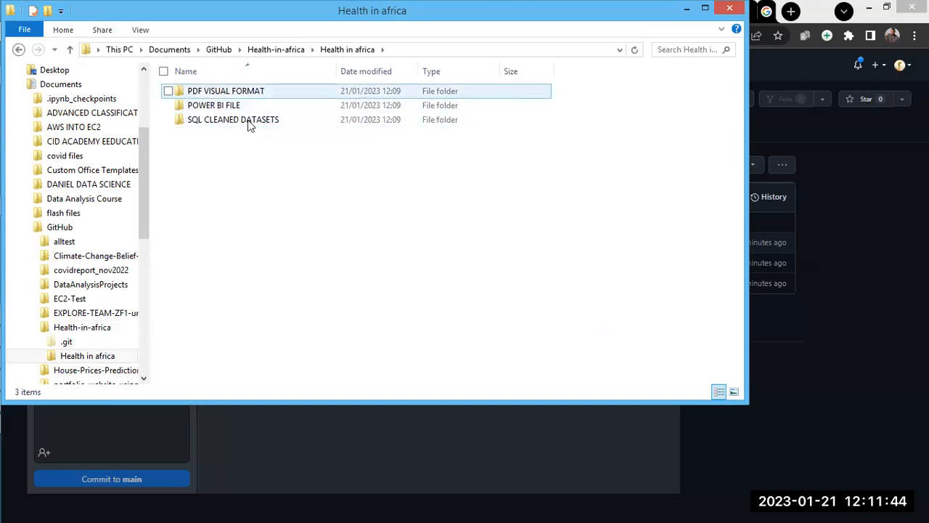
{"action": "left_click", "coordinate": [19, 49]}
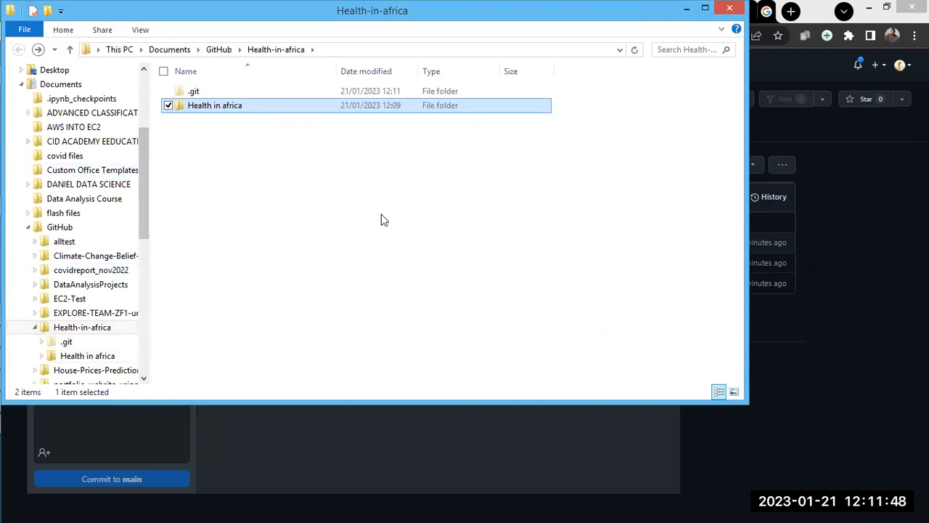
{"action": "left_click", "coordinate": [71, 89]}
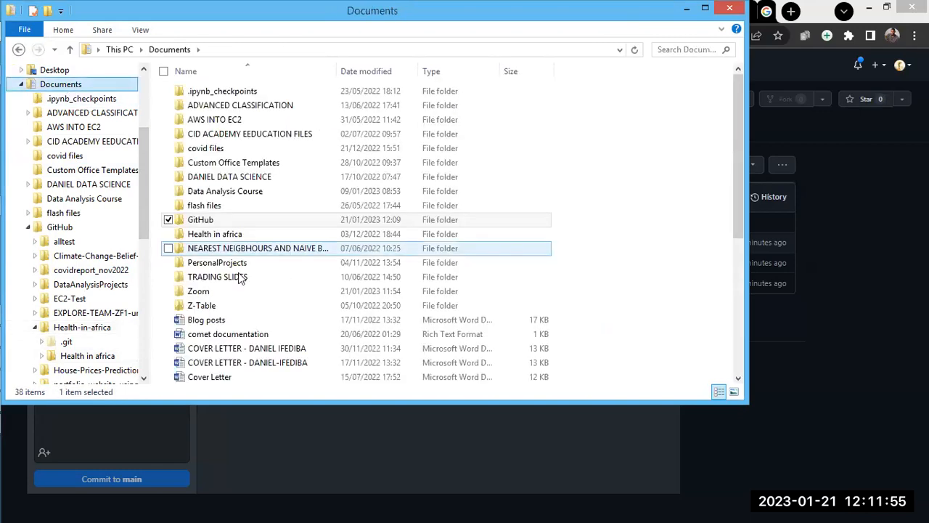
{"action": "double_click", "coordinate": [217, 235]}
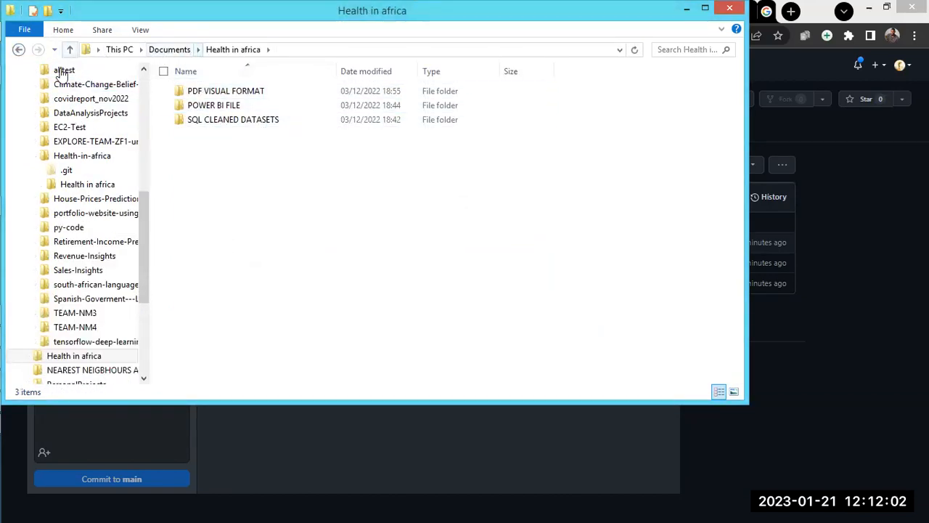
{"action": "left_click", "coordinate": [20, 49]}
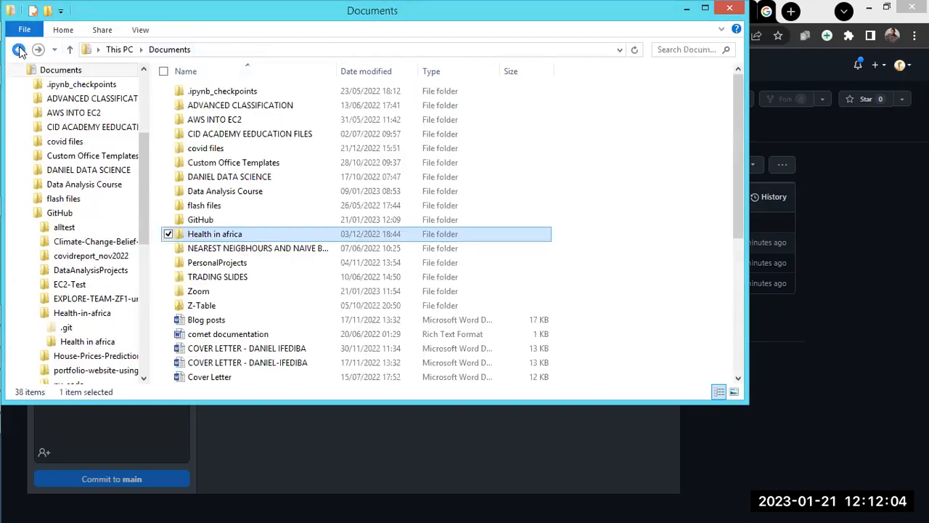
{"action": "left_click", "coordinate": [19, 49]}
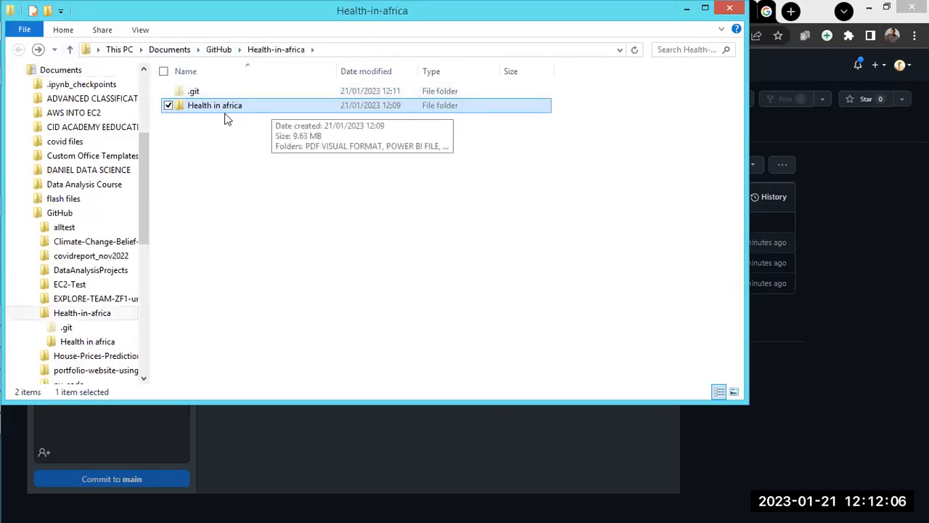
Step: Delete the PDF VISUAL FORMAT, POWER BI FILE and SQL CLEANED DATASETS folders from the cloned repository's Health in africa folder
{"action": "double_click", "coordinate": [225, 119]}
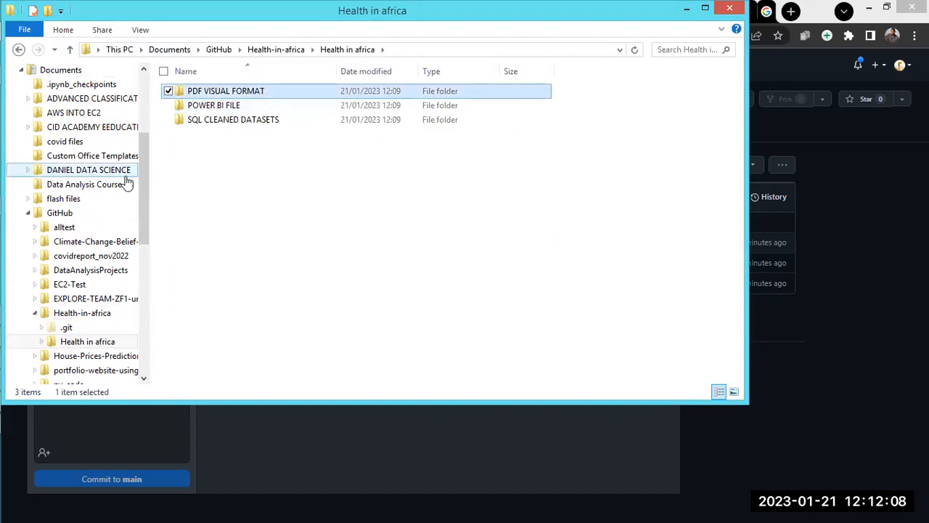
{"action": "key", "text": "ctrl+a"}
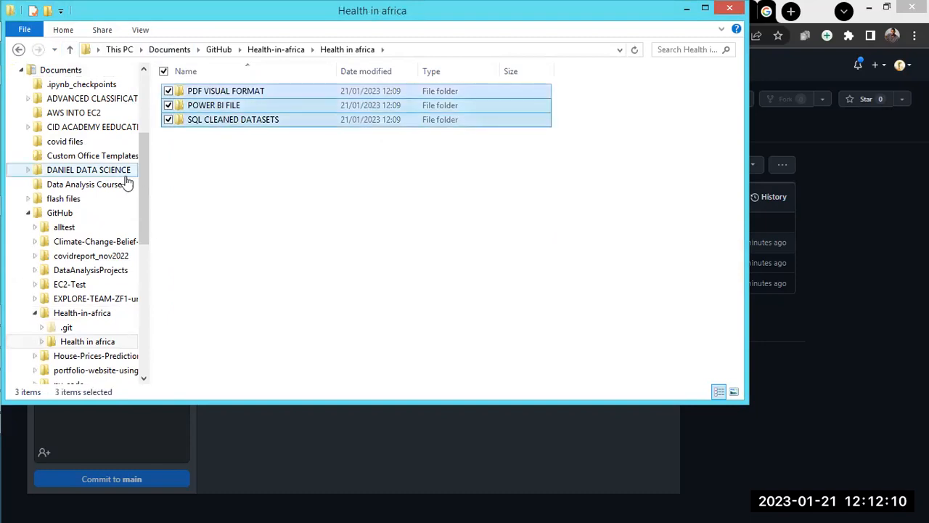
{"action": "key", "text": "Delete"}
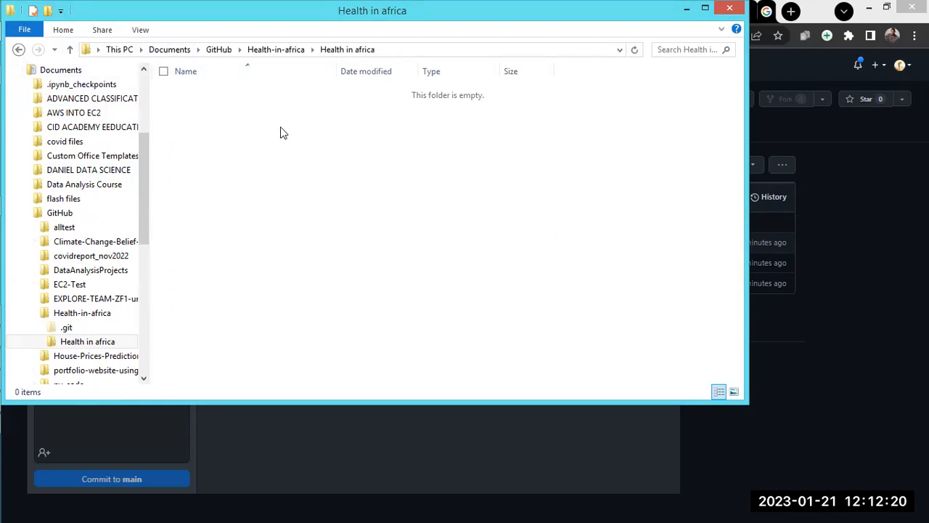
Step: Copy the three subfolders of Documents\Health in africa into the cloned repository's empty Health in africa folder and close Explorer
{"action": "left_click", "coordinate": [70, 72]}
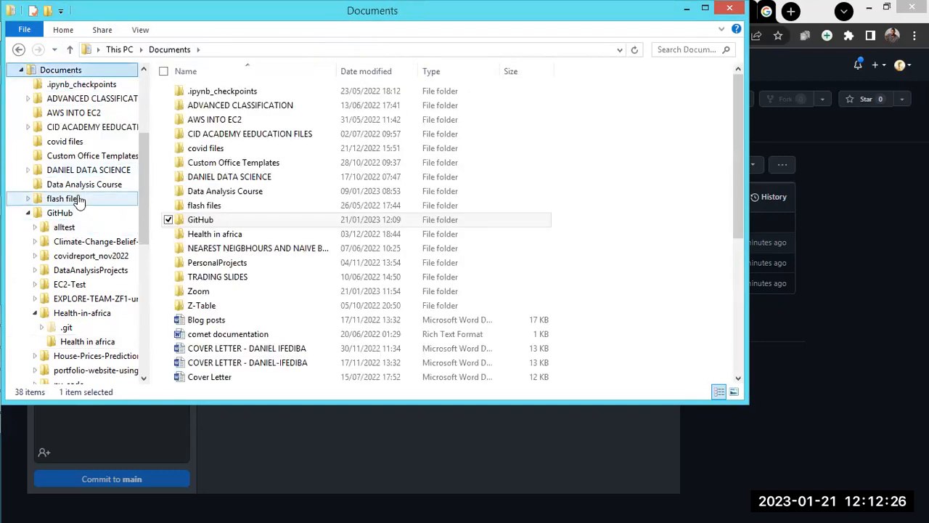
{"action": "double_click", "coordinate": [232, 235]}
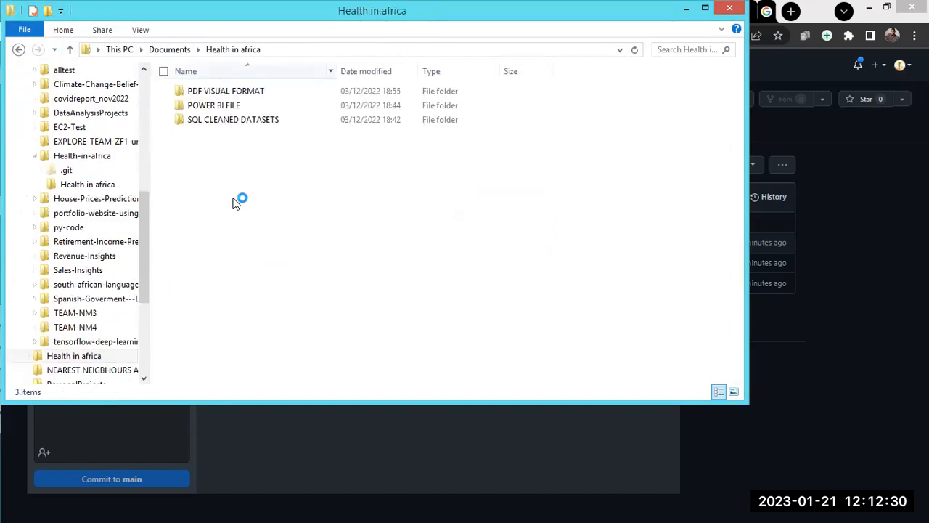
{"action": "key", "text": "ctrl+a"}
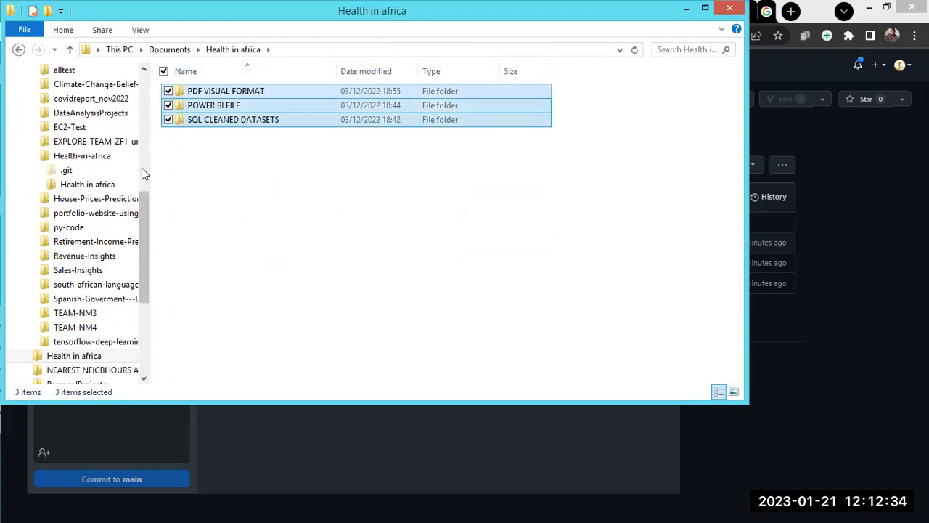
{"action": "left_click", "coordinate": [19, 49]}
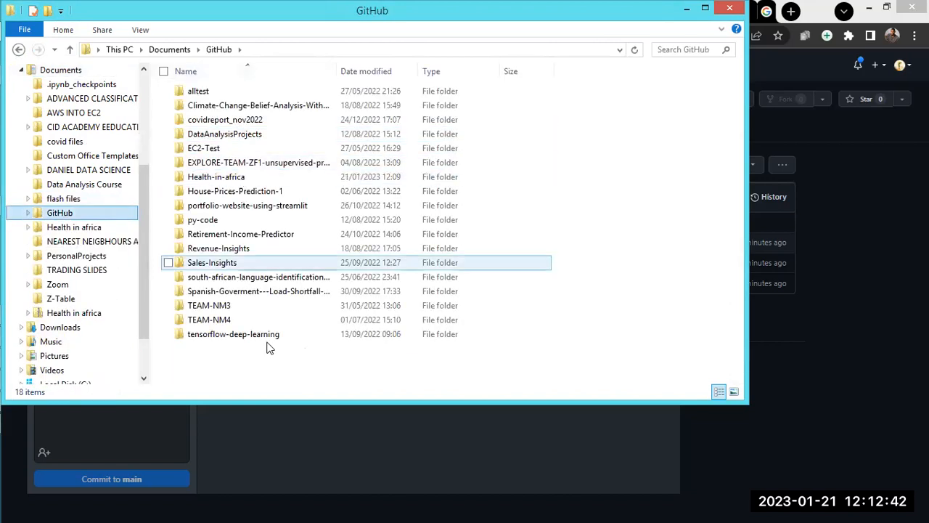
{"action": "left_click", "coordinate": [215, 182]}
{"action": "double_click", "coordinate": [215, 183]}
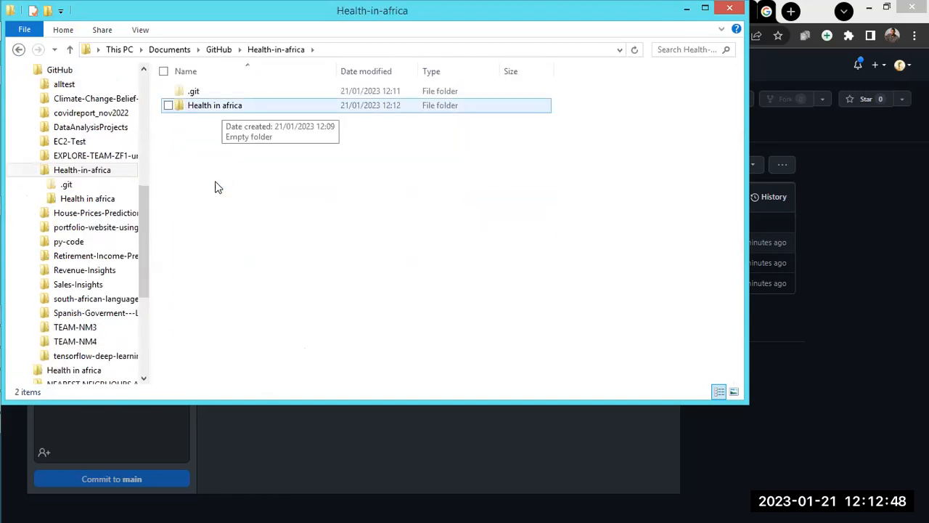
{"action": "double_click", "coordinate": [214, 186]}
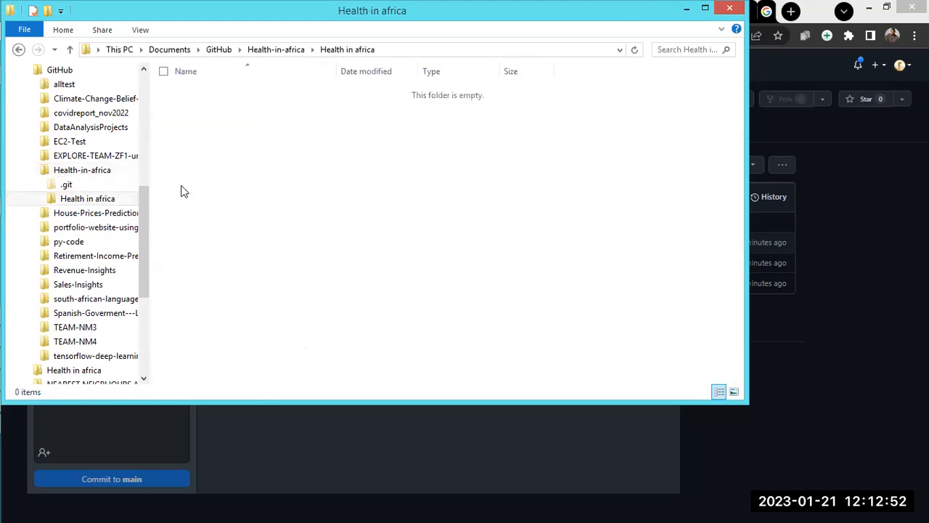
{"action": "key", "text": "ctrl+v"}
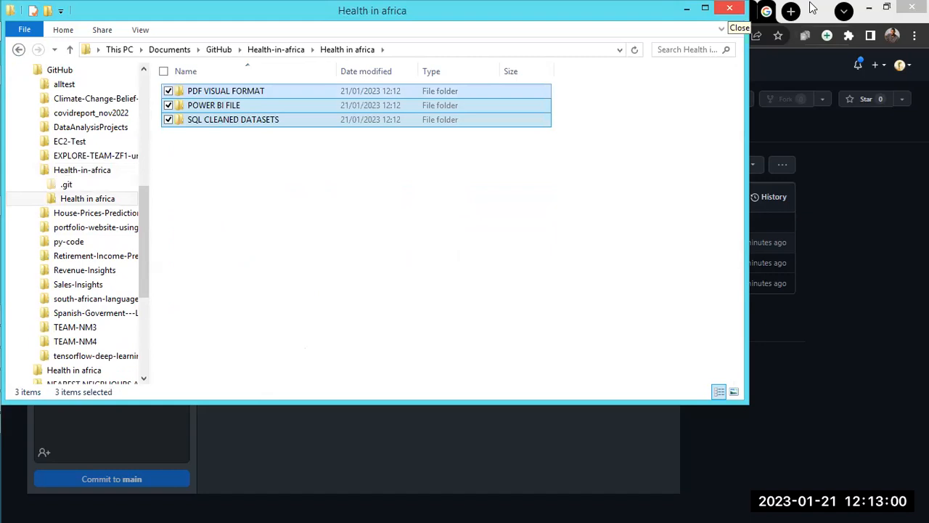
{"action": "left_click", "coordinate": [729, 7]}
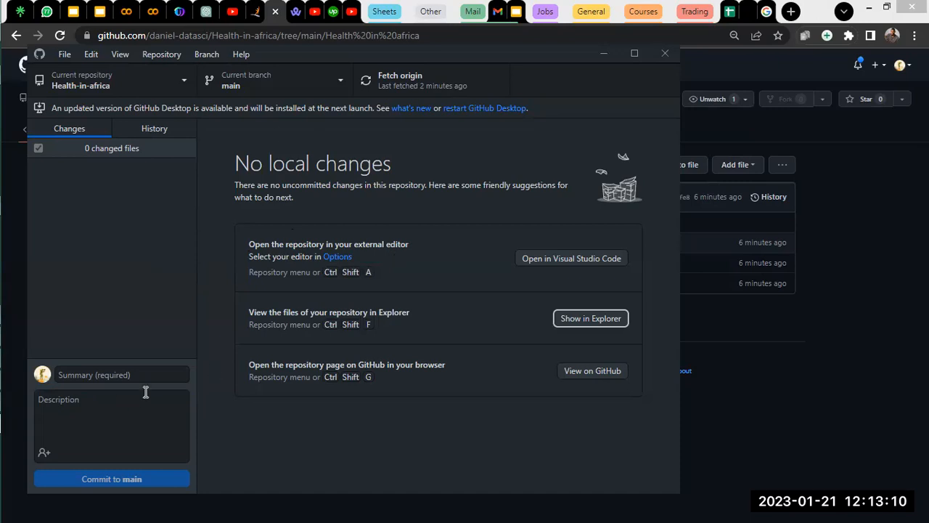
Step: Copy the covid files folder from Documents into the cloned repository's Health in africa folder and close Explorer
{"action": "left_click", "coordinate": [590, 320]}
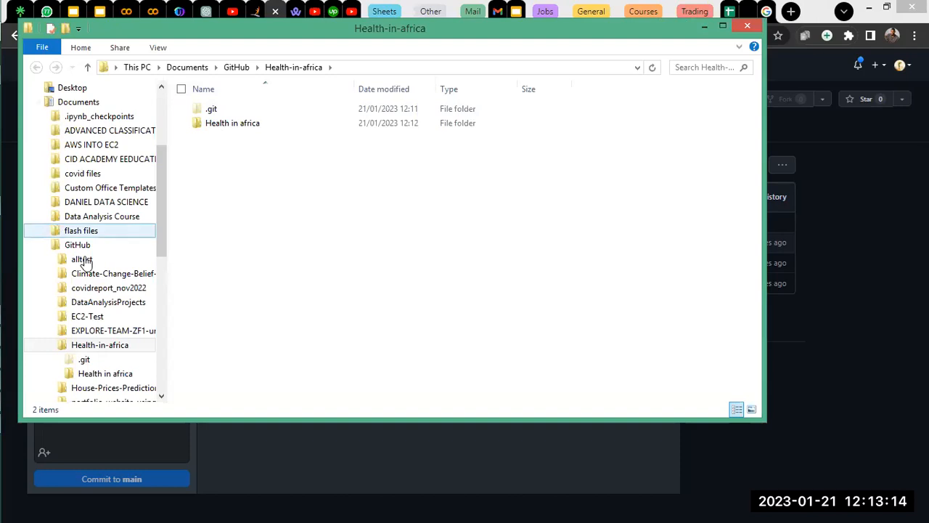
{"action": "left_click", "coordinate": [89, 179]}
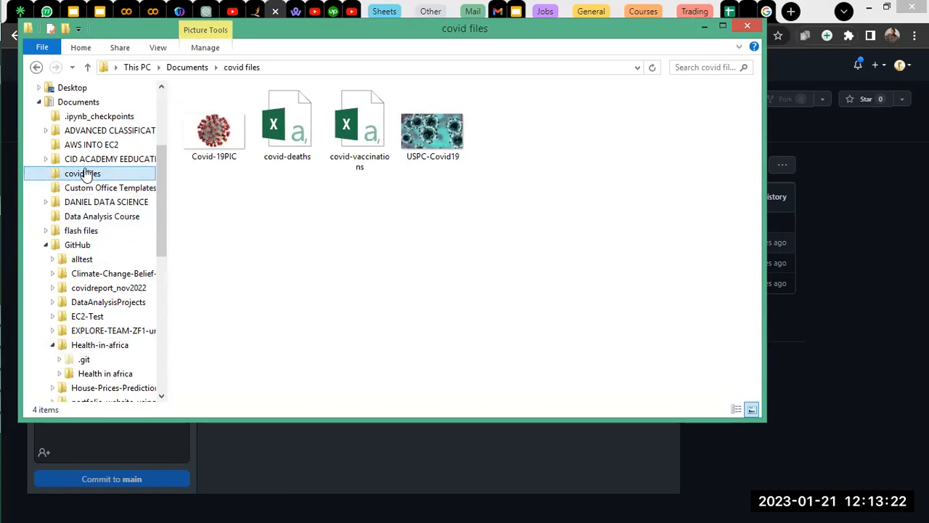
{"action": "left_click", "coordinate": [67, 101]}
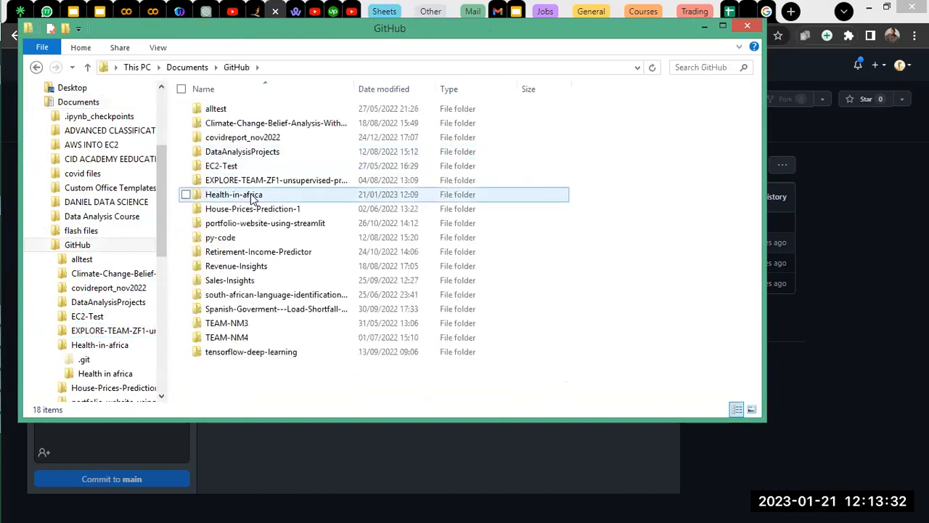
{"action": "double_click", "coordinate": [251, 193]}
{"action": "double_click", "coordinate": [234, 125]}
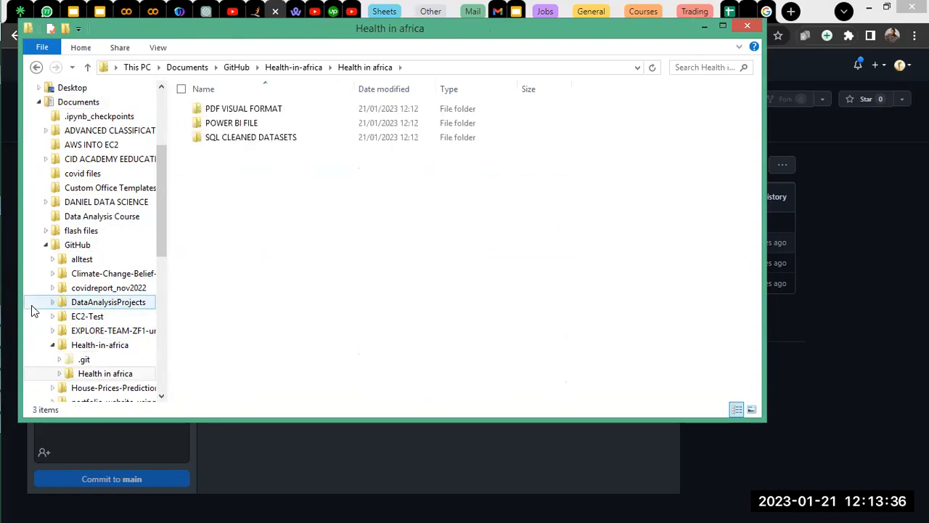
{"action": "key", "text": "ctrl+v"}
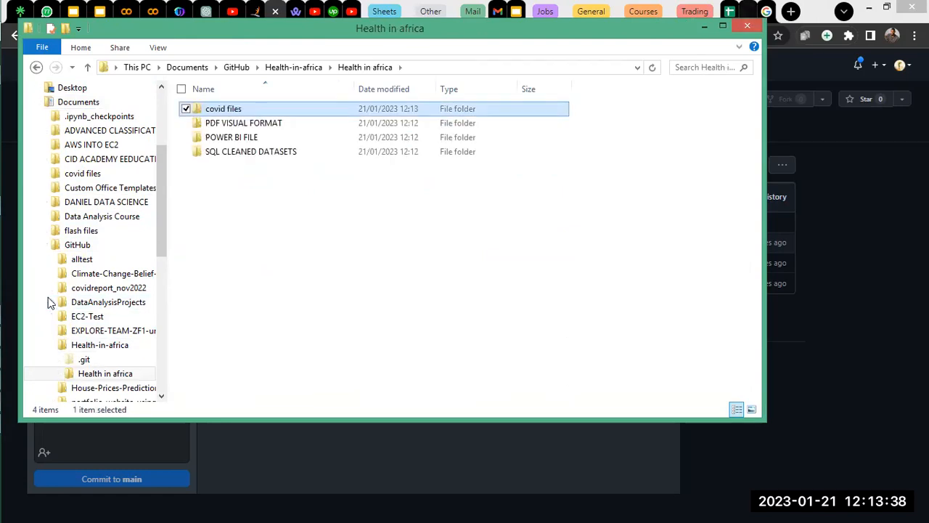
{"action": "key", "text": "alt+F4"}
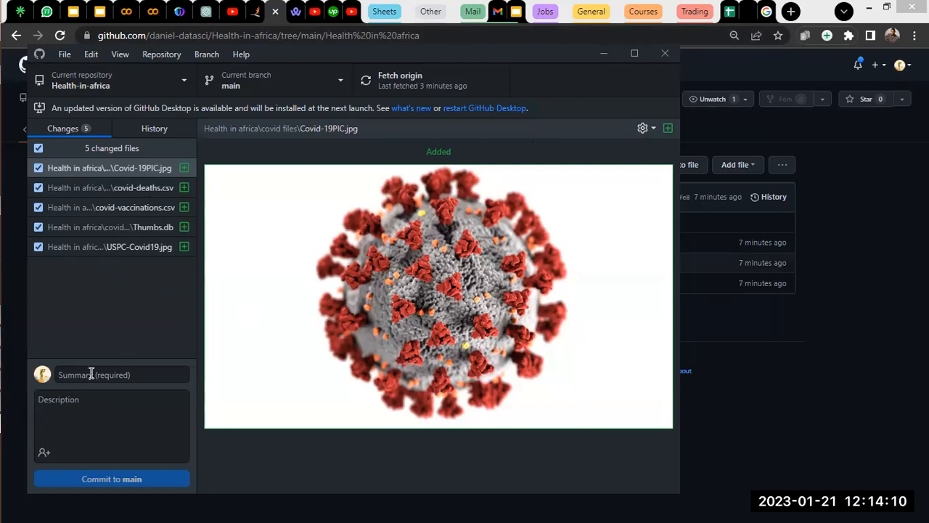
Step: Enter the commit summary "made my first commit to the repo which contains 4 folders and 20 files"
{"action": "key", "text": "Tab"}
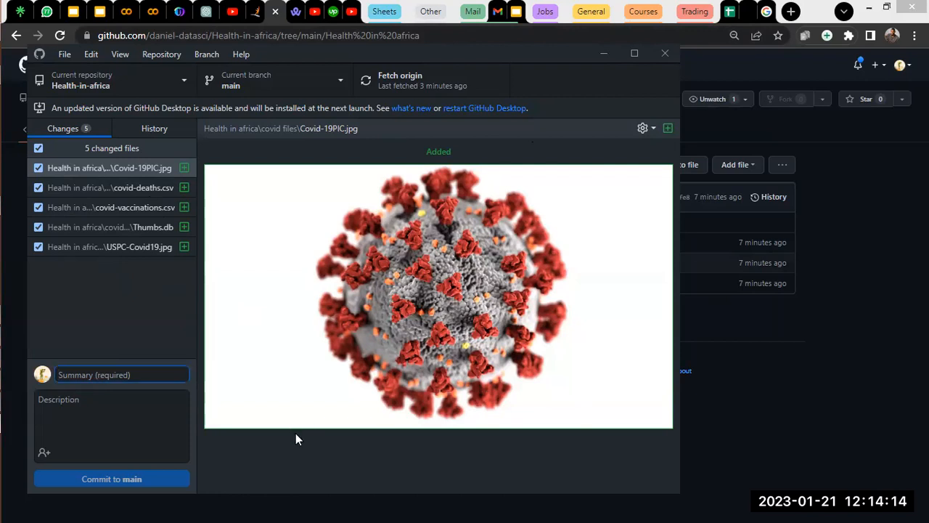
{"action": "type", "text": "mace "}
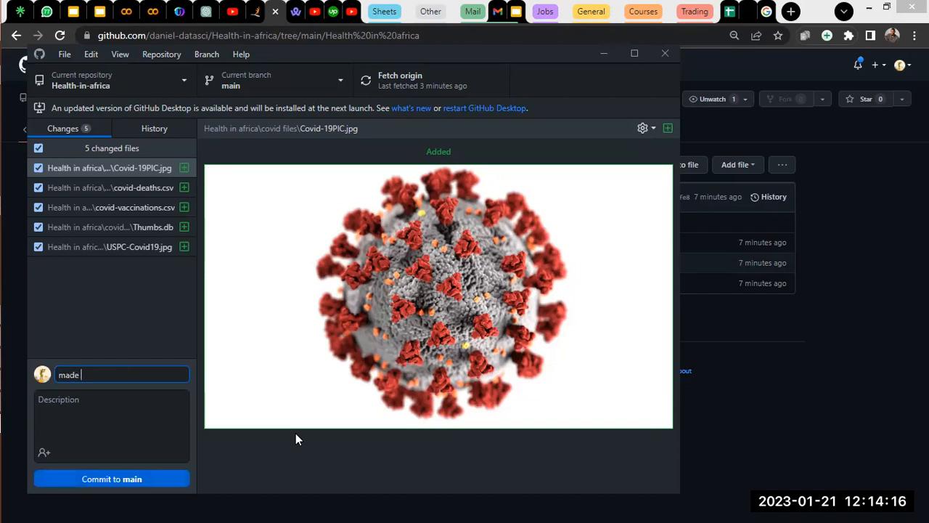
{"action": "type", "text": "my first commit to the r"}
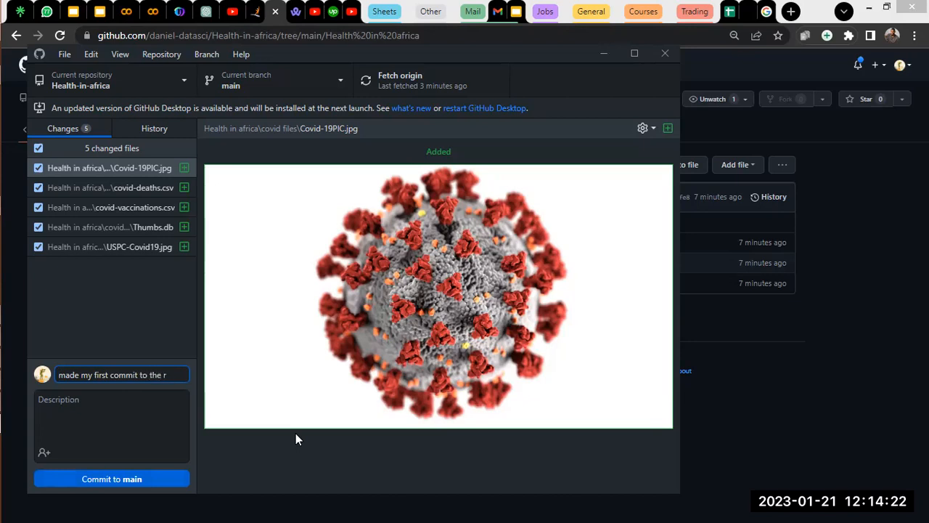
{"action": "type", "text": "epo which conta"}
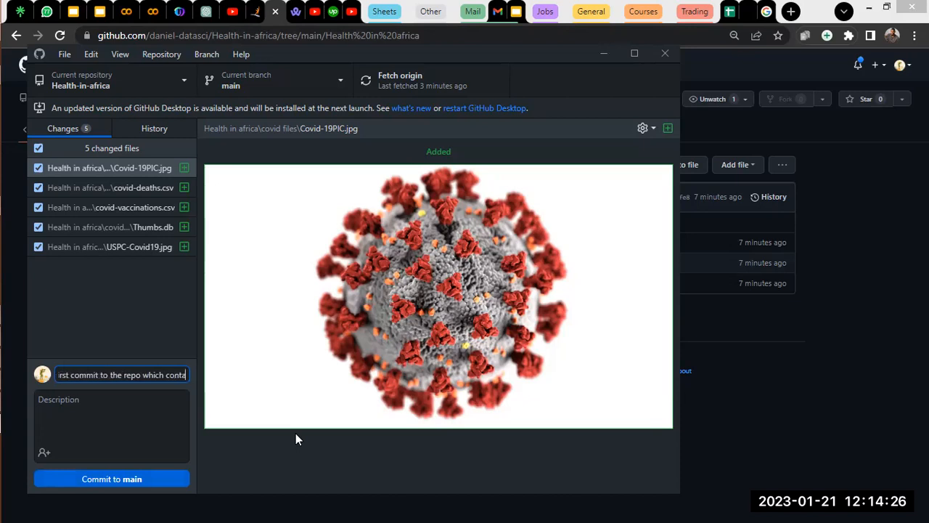
{"action": "type", "text": "ins 4 fo"}
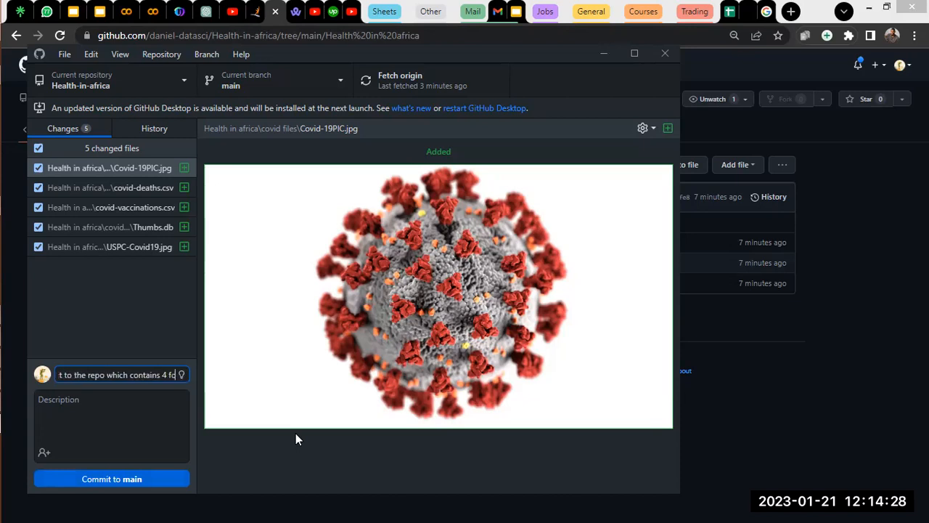
{"action": "type", "text": "lders and"}
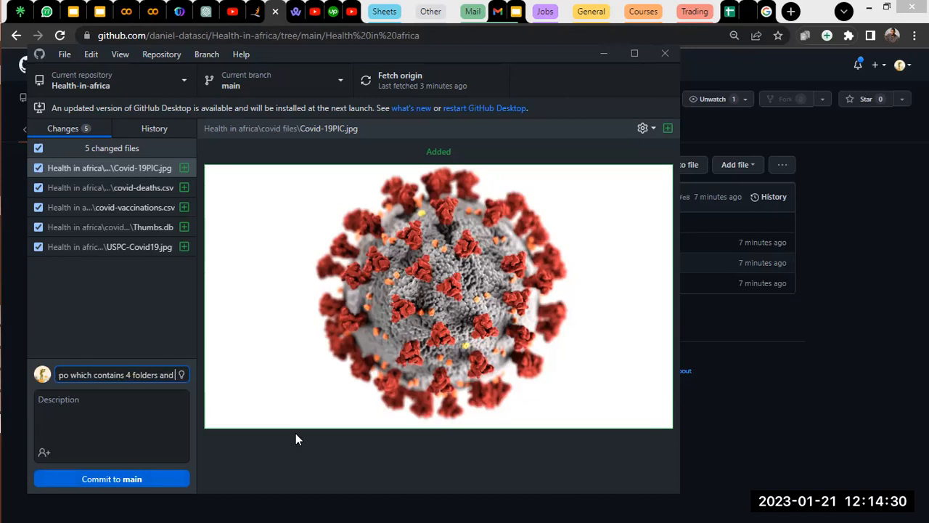
{"action": "type", "text": " 20"}
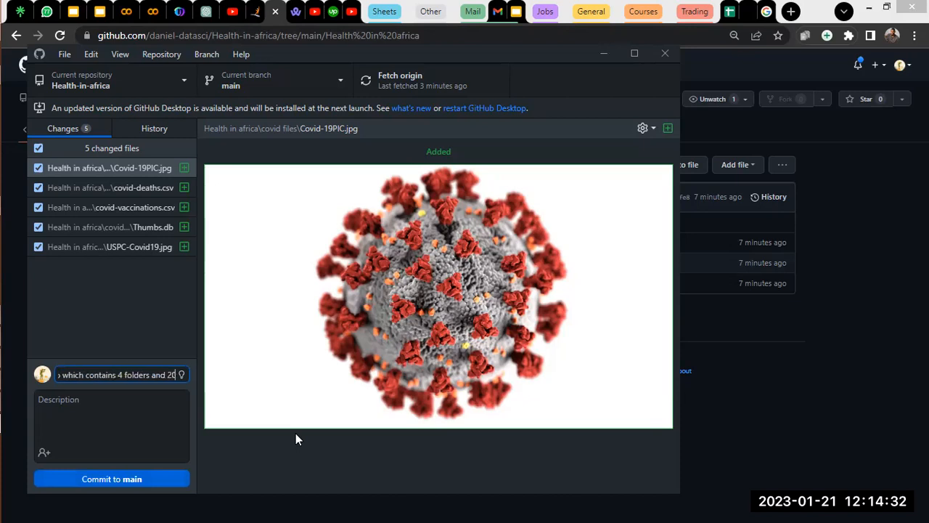
{"action": "type", "text": " fi"}
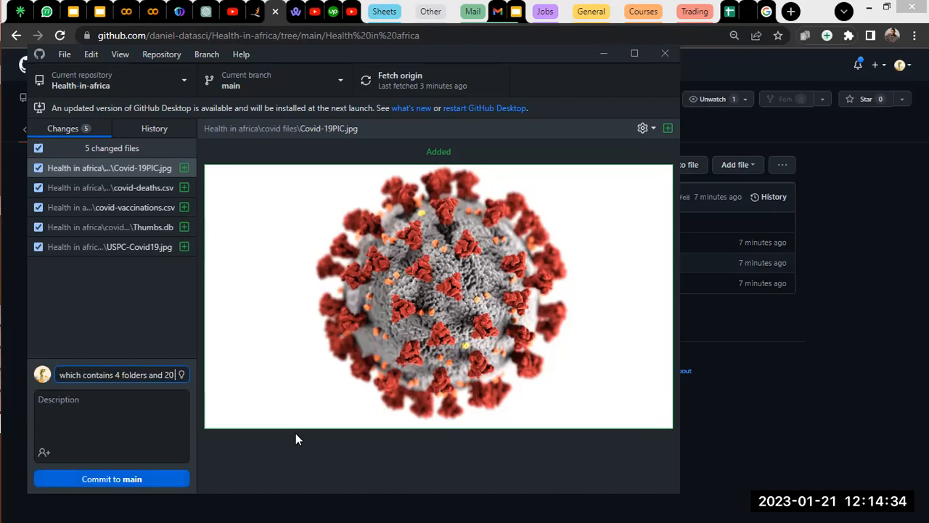
{"action": "type", "text": "les"}
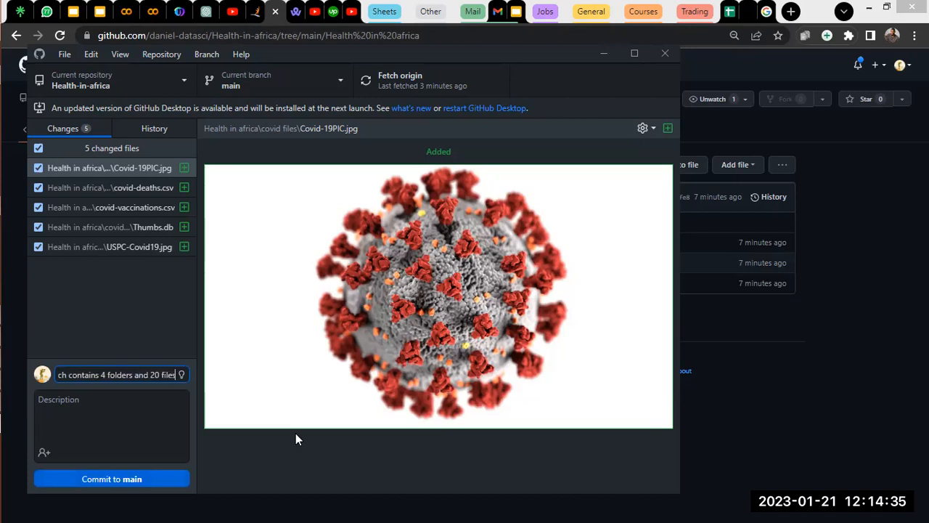
Step: Move the commit text from the summary into the description, leaving the summary empty and ready for entry
{"action": "triple_click", "coordinate": [167, 375]}
{"action": "key", "text": "ctrl+x"}
{"action": "left_click", "coordinate": [135, 398]}
{"action": "key", "text": "ctrl+v"}
{"action": "left_click", "coordinate": [120, 376]}
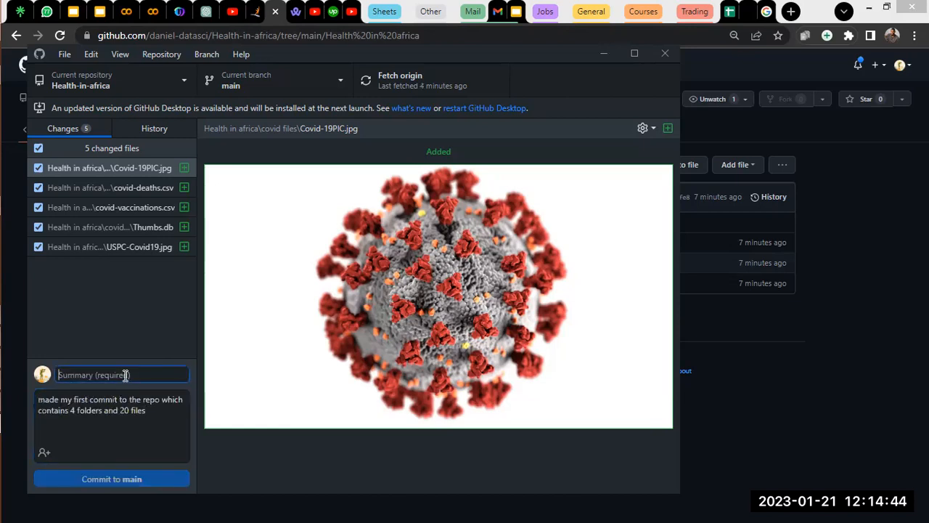
Step: Commit the five changed files to main with the summary "First commit" and push the commit to origin
{"action": "type", "text": "First commit"}
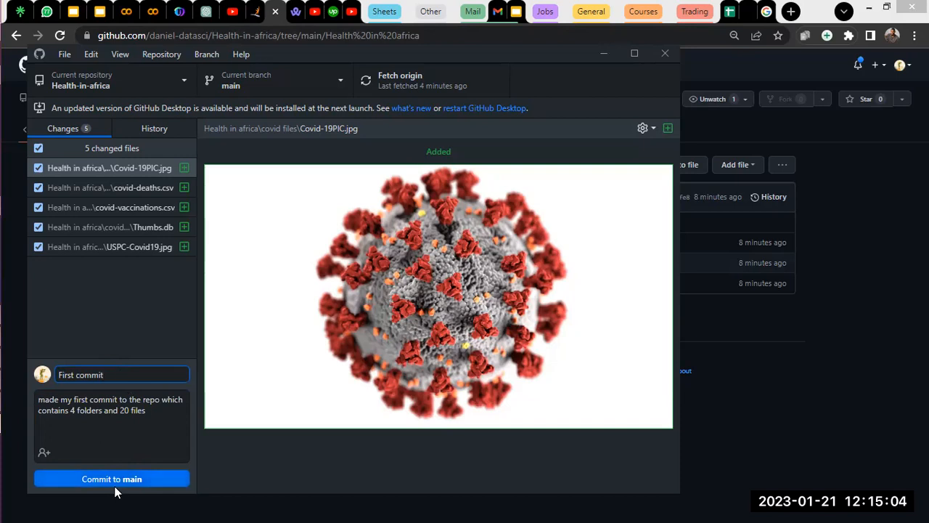
{"action": "left_click", "coordinate": [139, 476]}
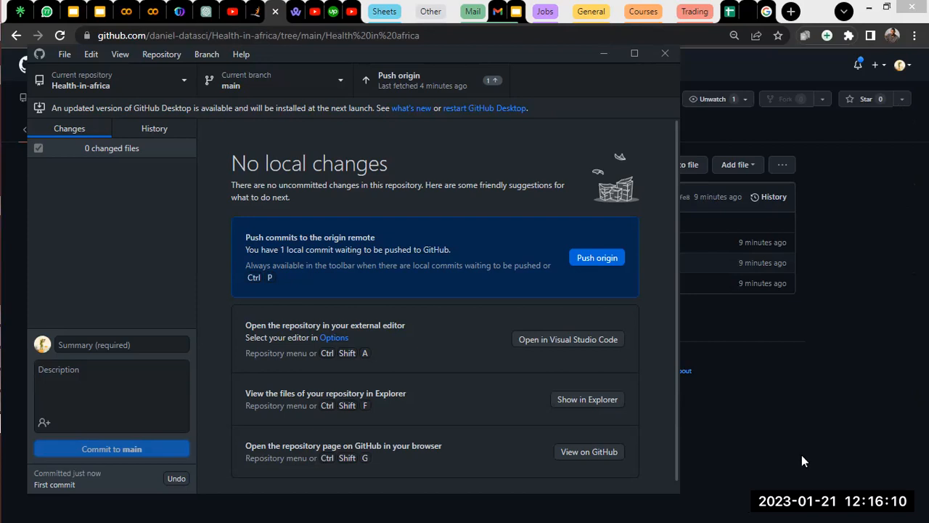
{"action": "left_click", "coordinate": [597, 258]}
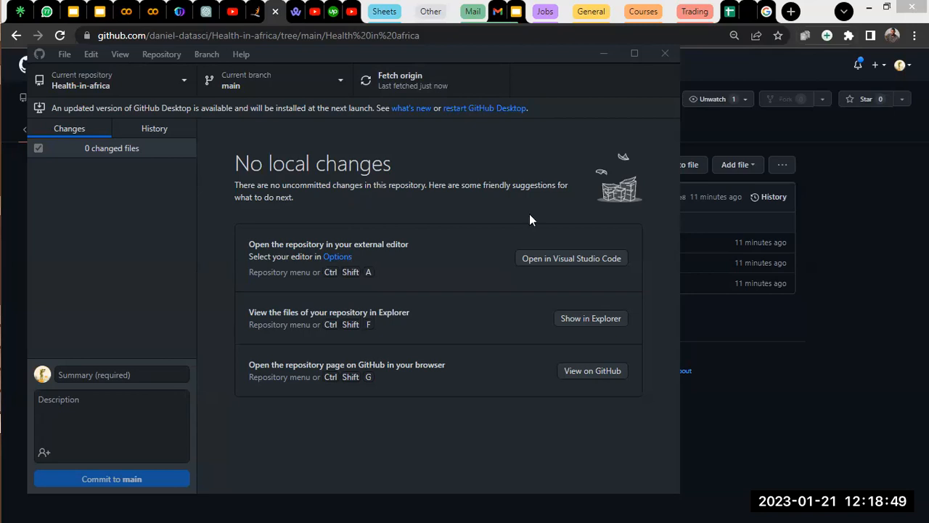
Step: Switch to the GitHub repository page in Chrome, load the Health-in-africa root and open its Health in africa folder
{"action": "key", "text": "super+Down"}
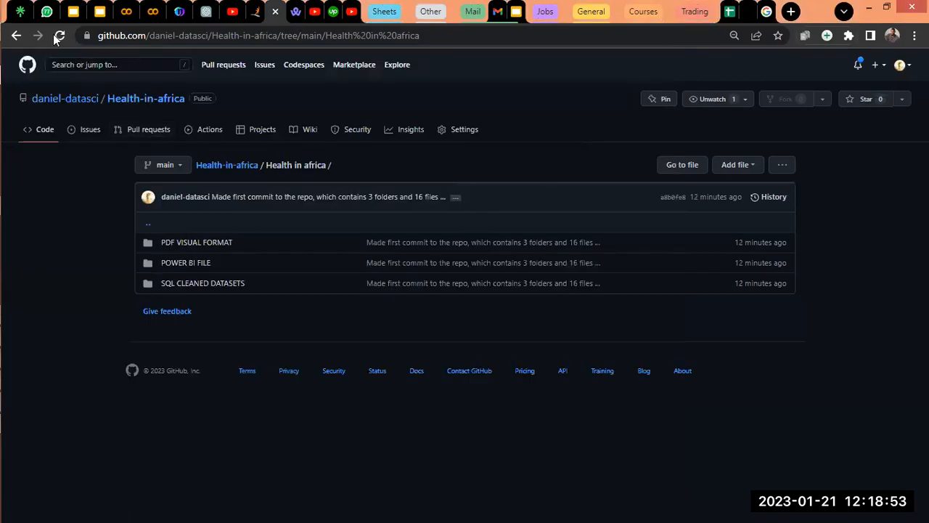
{"action": "left_click", "coordinate": [235, 168]}
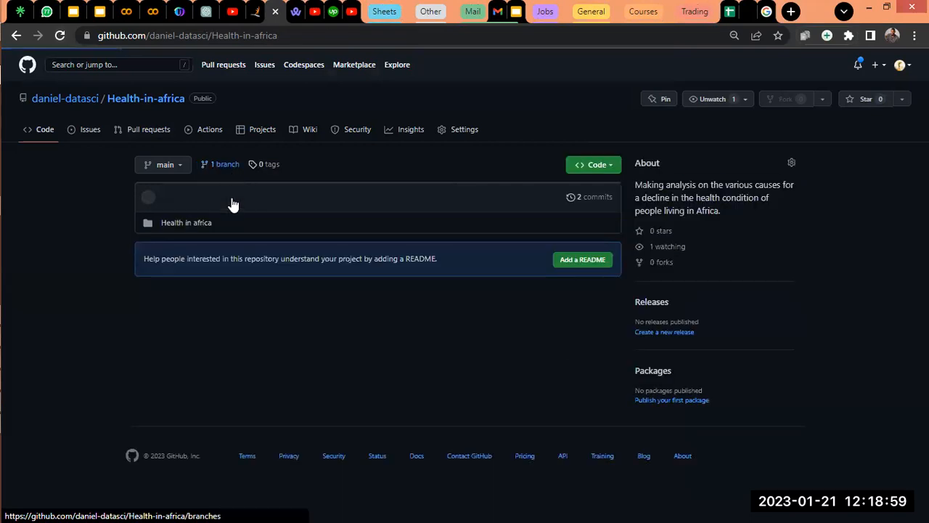
{"action": "left_click", "coordinate": [186, 226]}
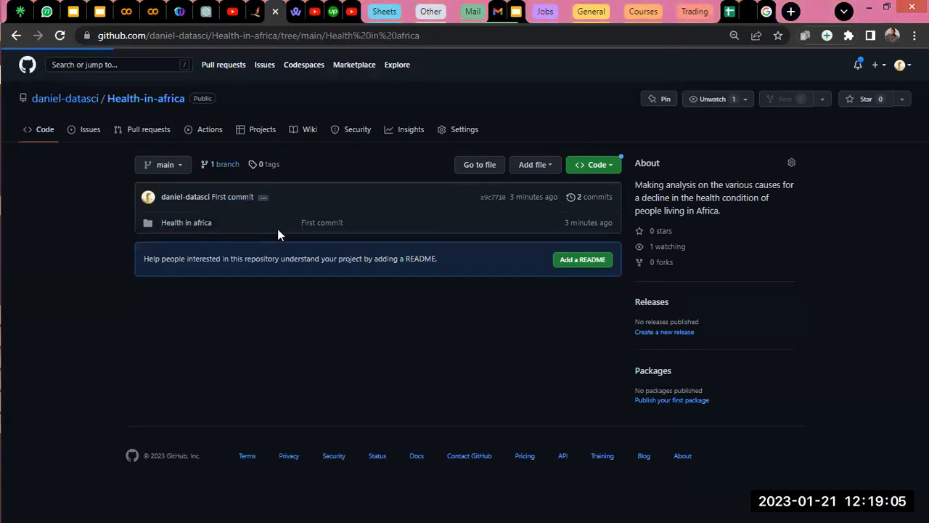